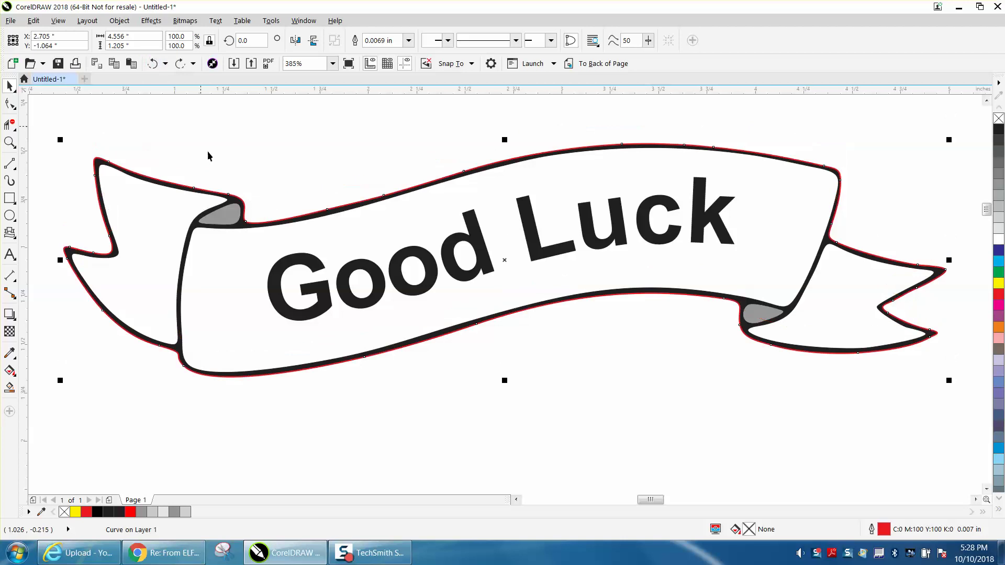
# Delete the black-filled Good Luck banner, keeping the outlined banner with dark lettering.
pyautogui.scroll(-3, 286, 313)
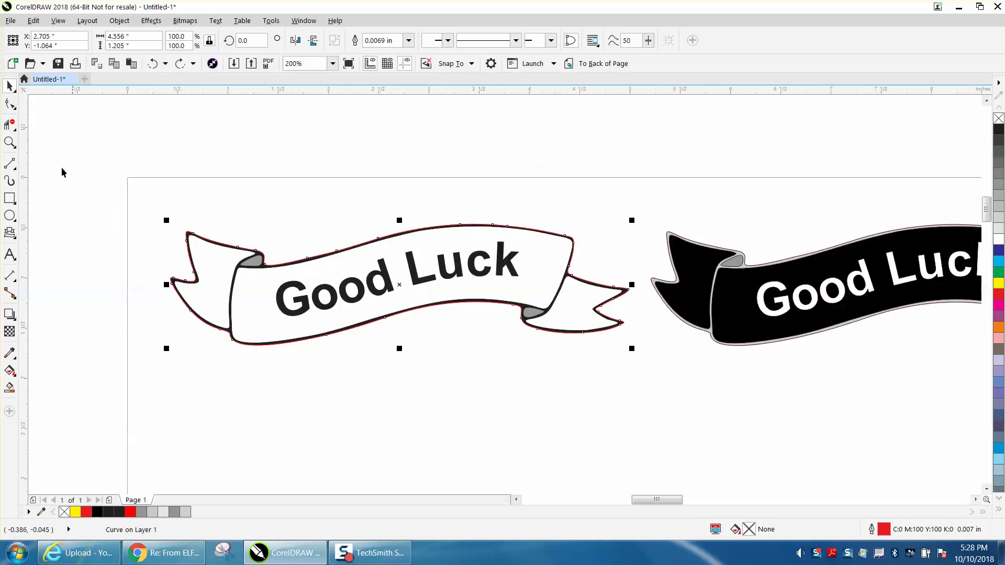
pyautogui.click(9, 142)
pyautogui.rightClick(269, 216)
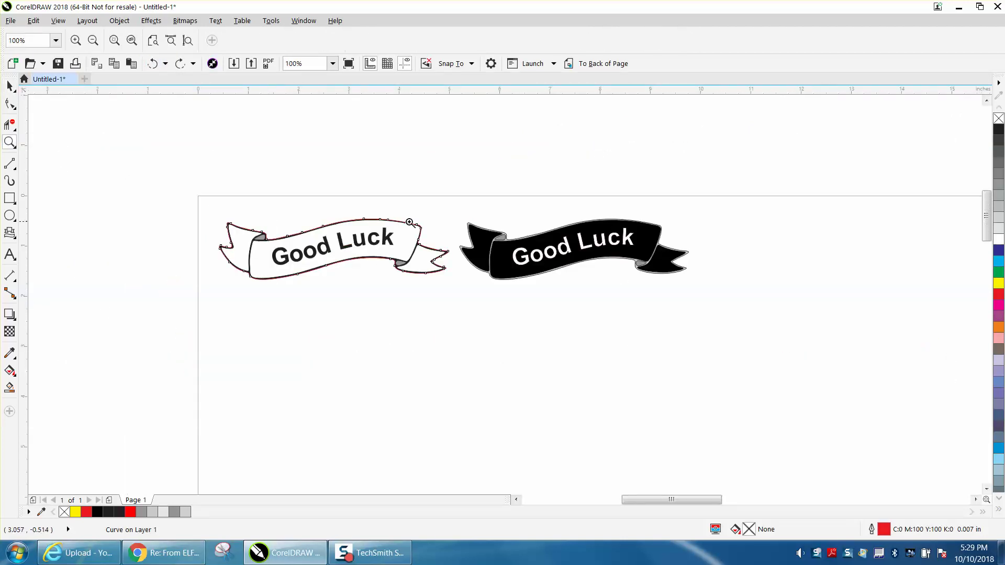
pyautogui.moveTo(446, 217); pyautogui.dragTo(728, 290)
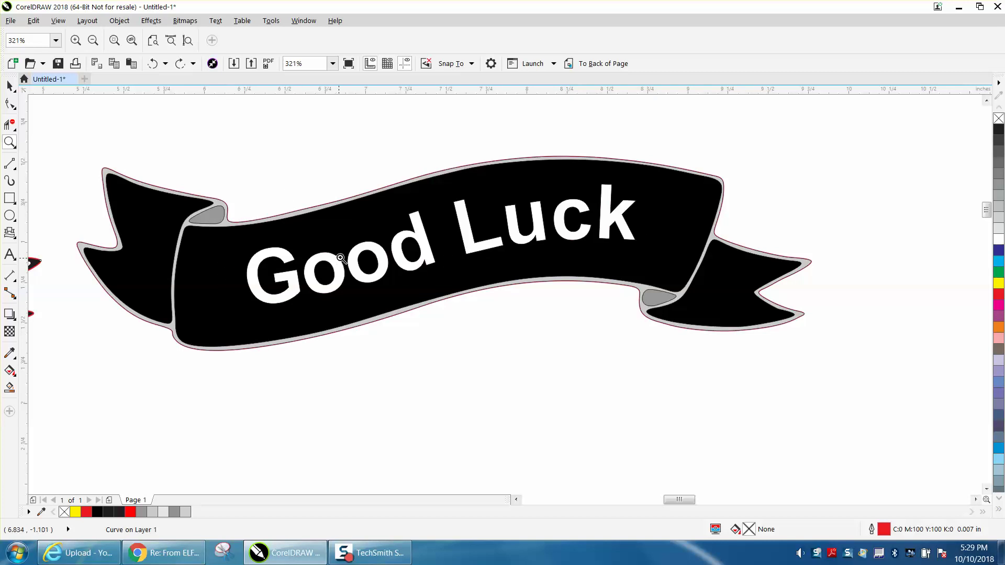
pyautogui.rightClick(374, 247)
pyautogui.rightClick(457, 230)
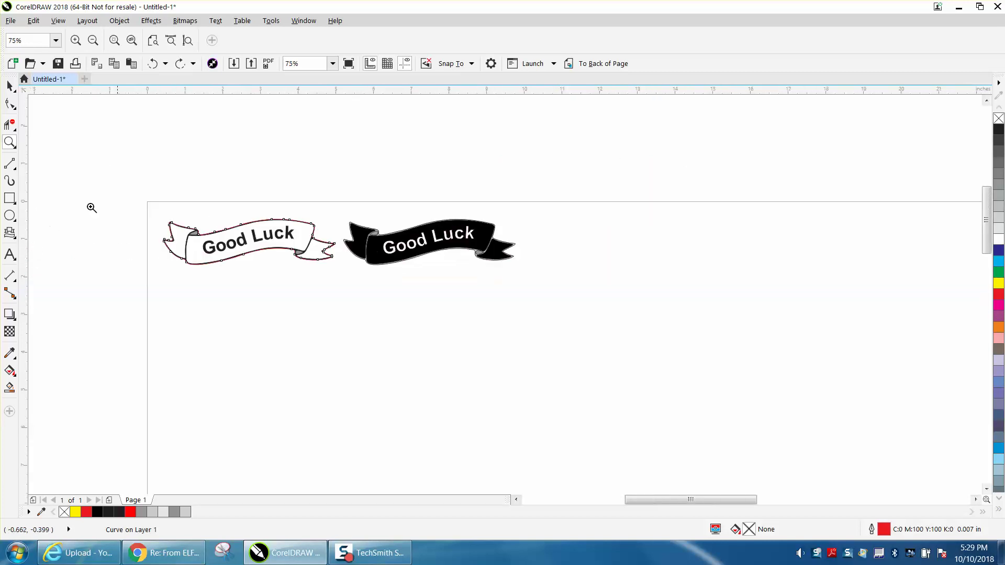
pyautogui.click(9, 85)
pyautogui.moveTo(324, 199); pyautogui.dragTo(566, 300)
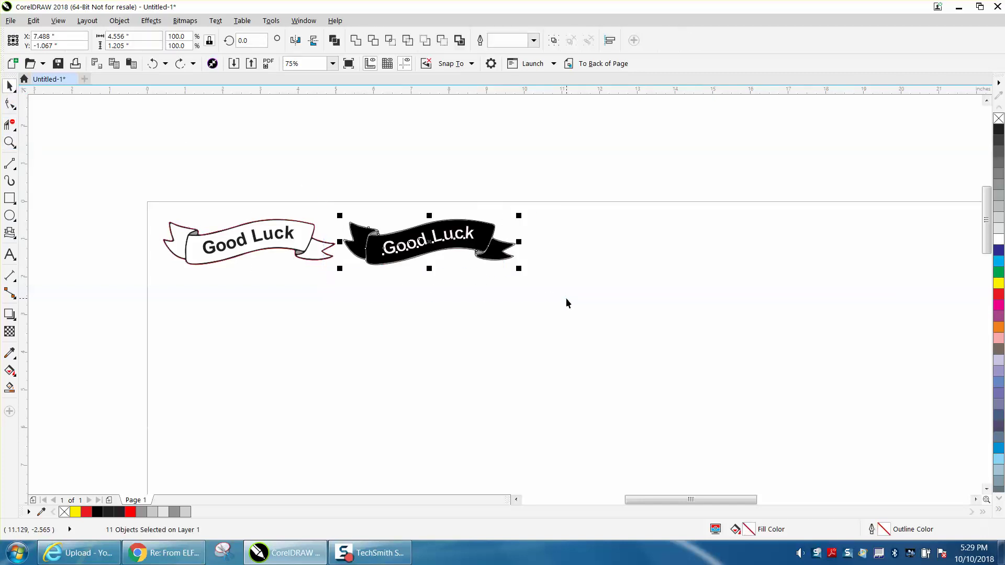
pyautogui.press('Delete')
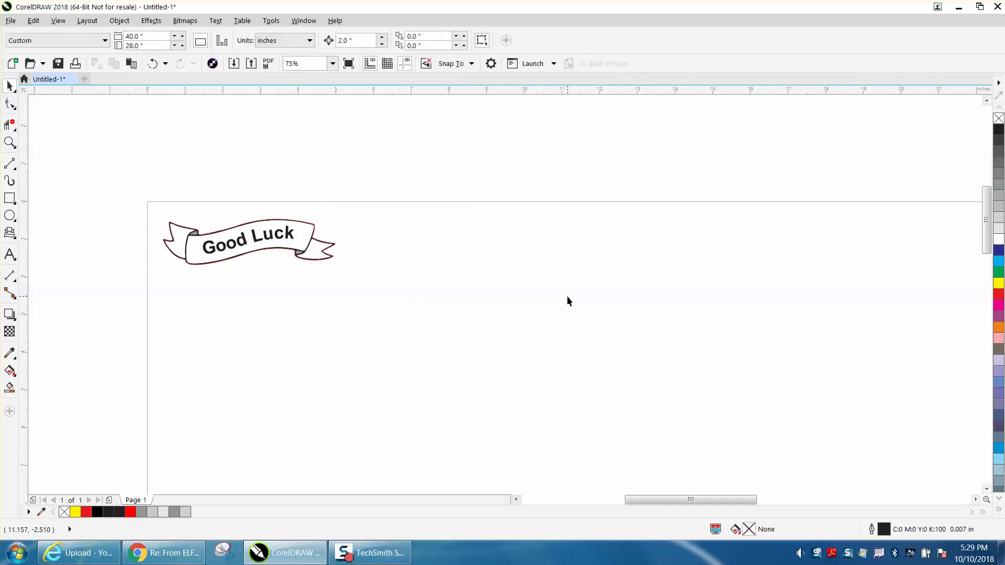
# Remove the fill from the Good Luck text and give it a red hairline outline.
pyautogui.click(9, 142)
pyautogui.moveTo(150, 198); pyautogui.dragTo(455, 314)
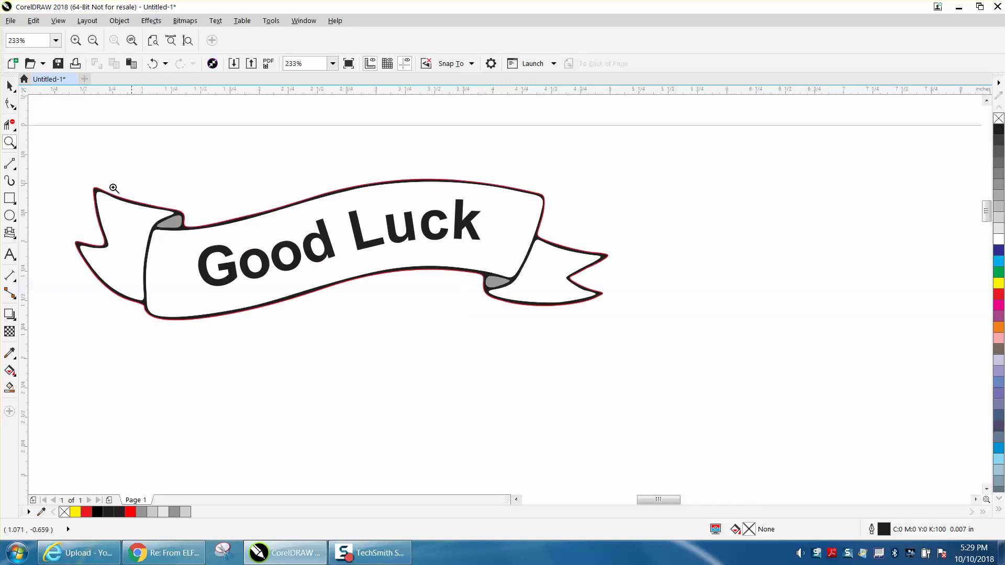
pyautogui.click(9, 86)
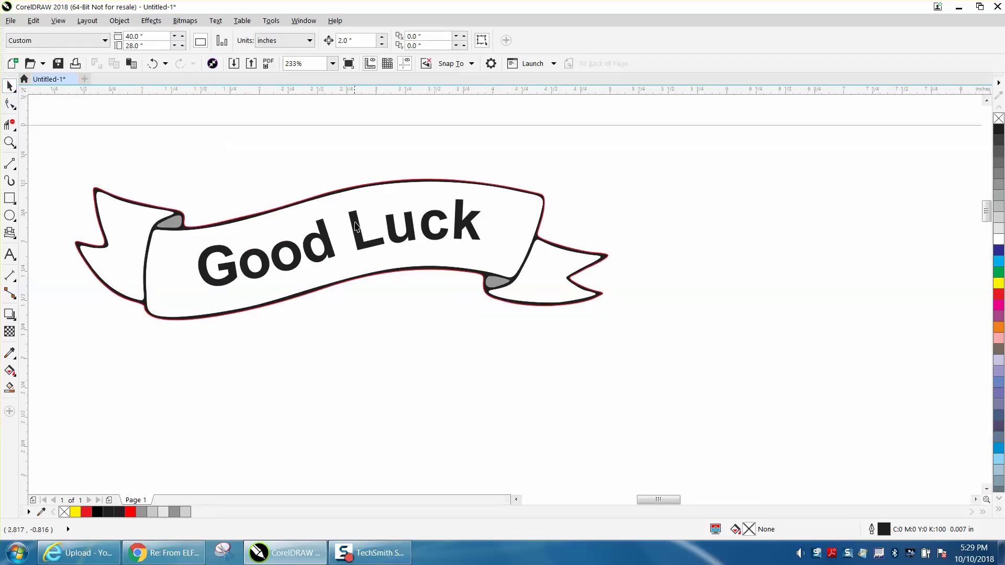
pyautogui.click(356, 224)
pyautogui.click(207, 167)
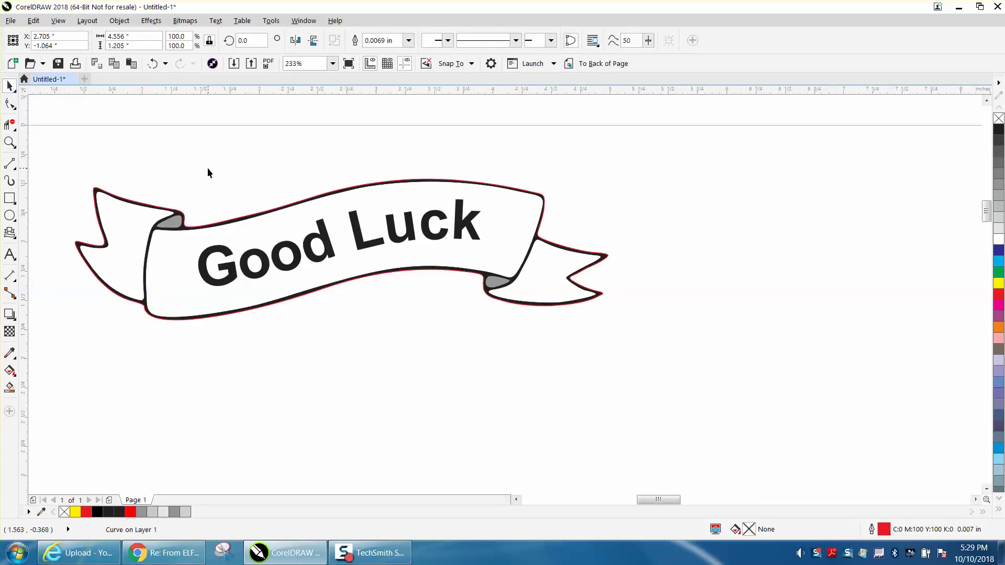
pyautogui.click(356, 230)
pyautogui.click(253, 186)
pyautogui.moveTo(196, 179); pyautogui.dragTo(485, 302)
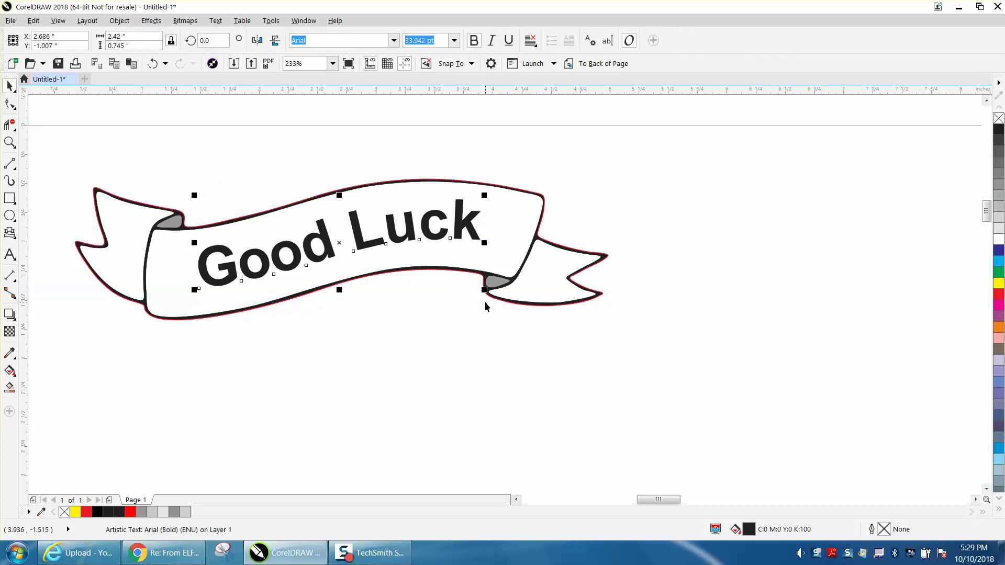
pyautogui.click(998, 119)
pyautogui.rightClick(999, 296)
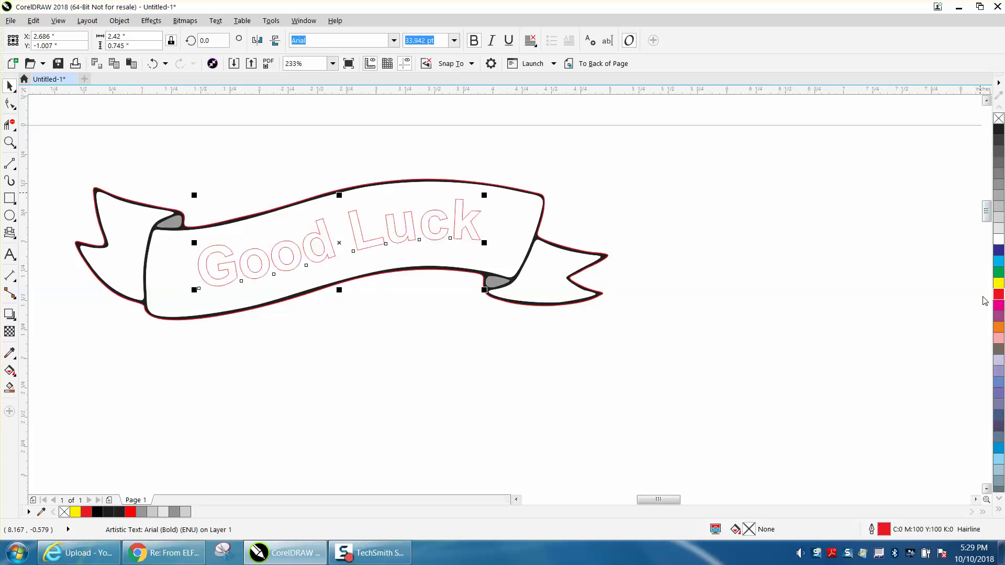
# Recolor the black ribbon line-work curve to 30% black.
pyautogui.click(175, 167)
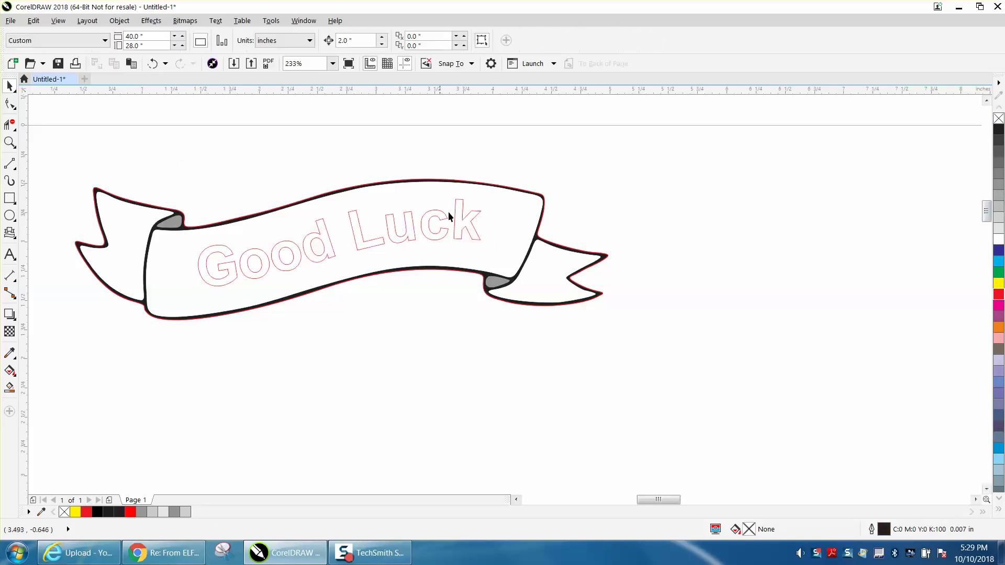
pyautogui.click(513, 284)
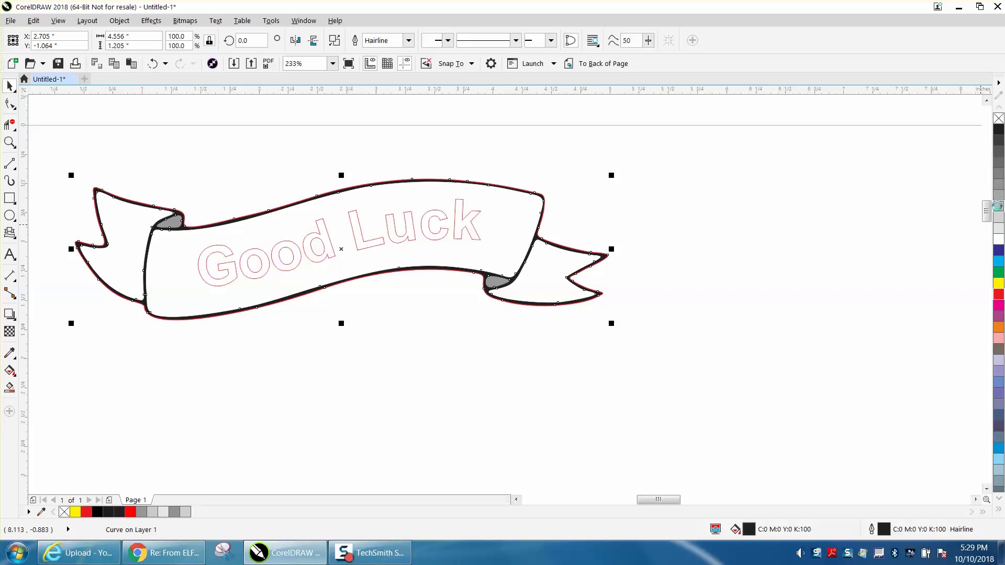
pyautogui.rightClick(998, 211)
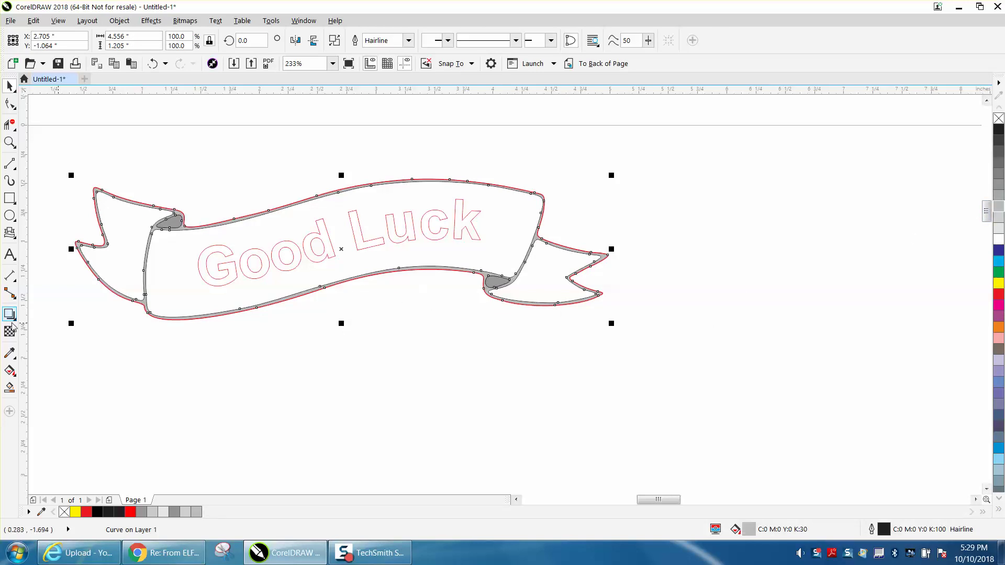
# Use Smart Fill with black and no outline on the banner's center panel and the openings of both o's and the d.
pyautogui.click(9, 388)
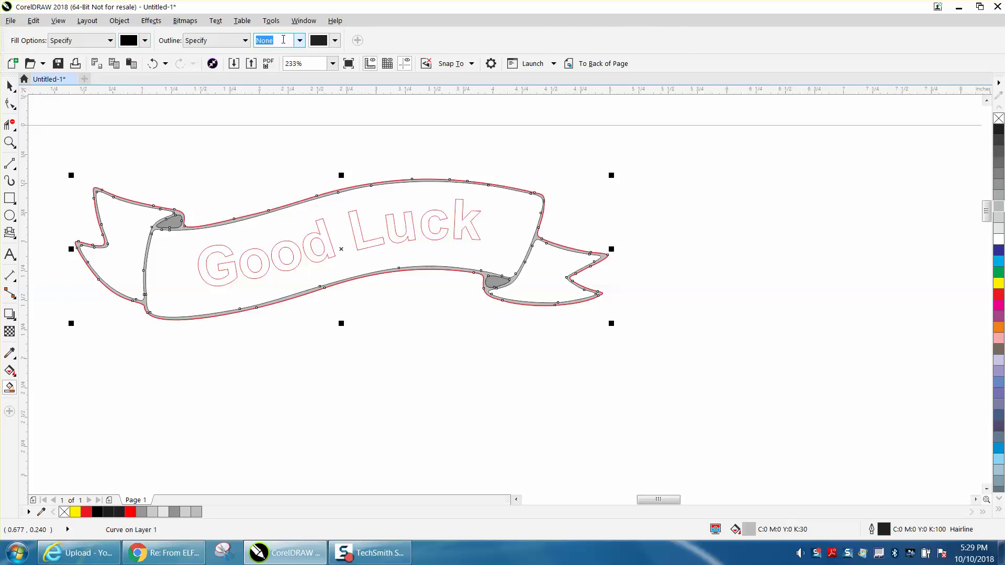
pyautogui.click(179, 260)
pyautogui.click(255, 263)
pyautogui.click(283, 257)
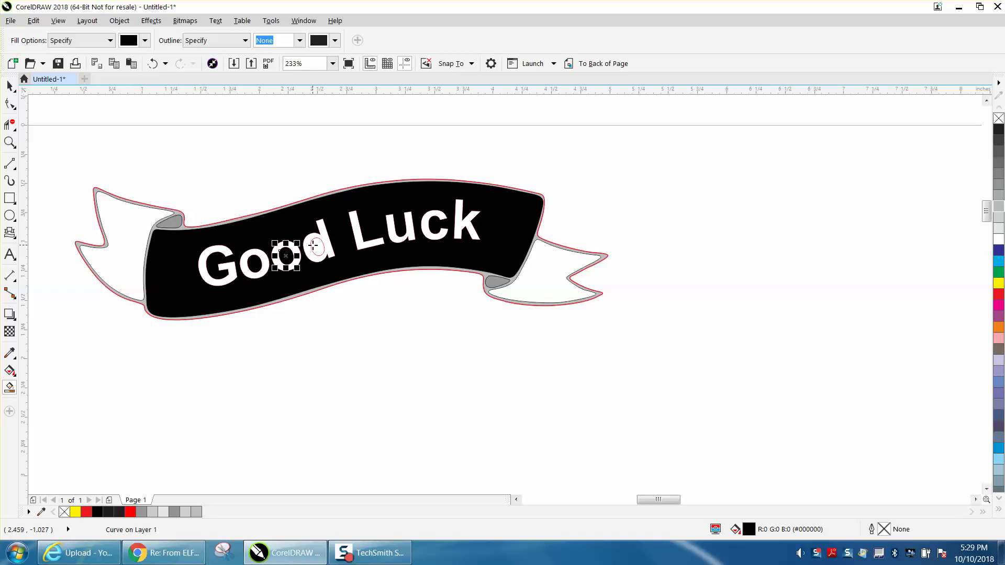
pyautogui.click(317, 246)
pyautogui.click(10, 87)
pyautogui.click(159, 132)
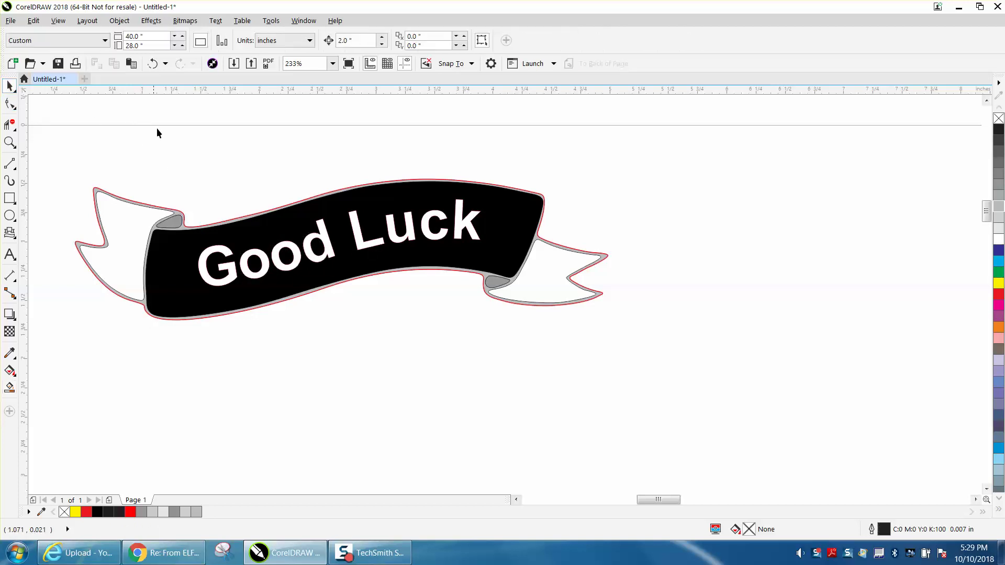
# Remove the outline from the Good Luck lettering and its black letter openings, shifting them 2 inches down off the banner and back.
pyautogui.moveTo(192, 176); pyautogui.dragTo(497, 325)
pyautogui.press('Down')
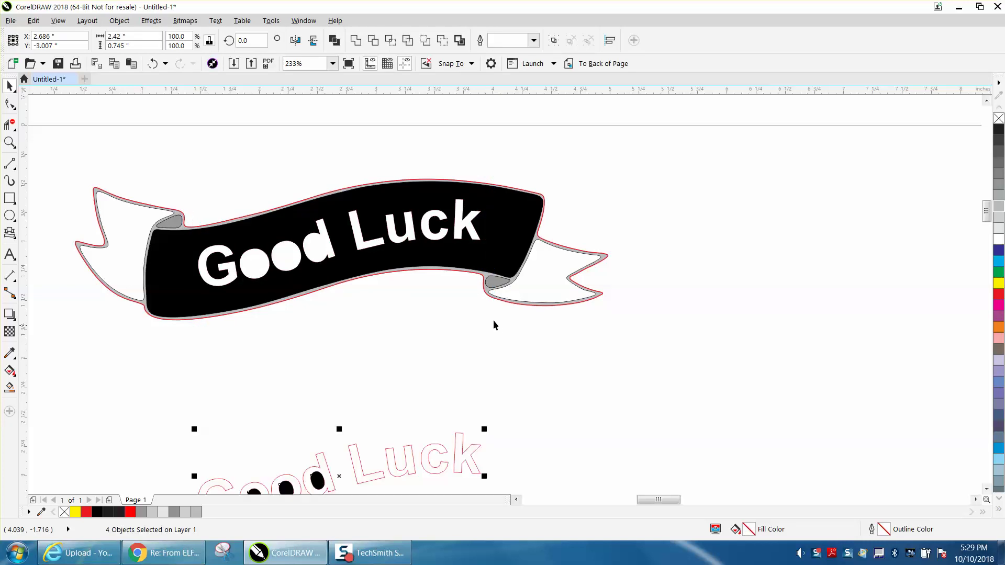
pyautogui.scroll(-3, 495, 302)
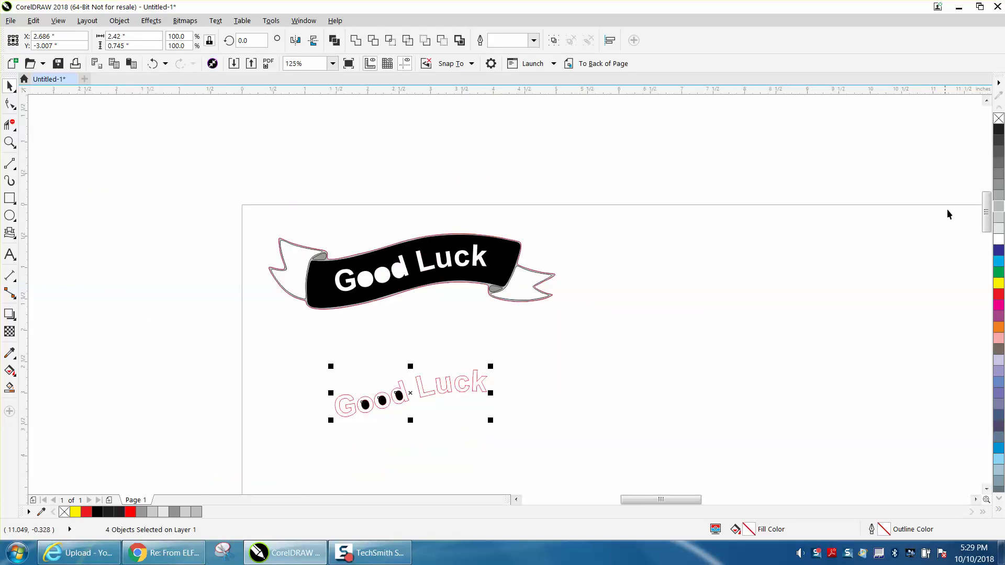
pyautogui.rightClick(999, 120)
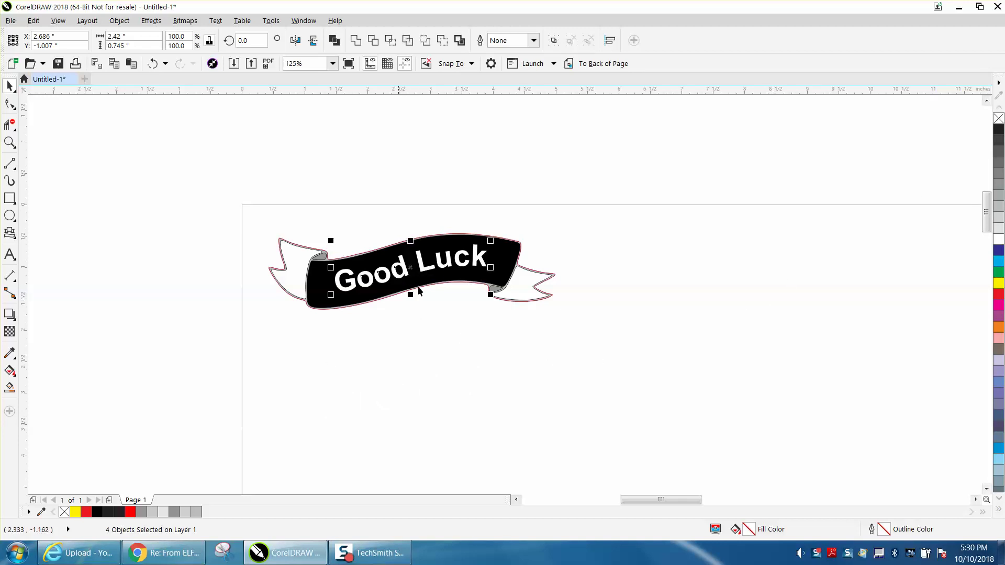
# Use Smart Fill to fill both ribbon tails with black and no outline.
pyautogui.click(10, 142)
pyautogui.moveTo(255, 229); pyautogui.dragTo(669, 345)
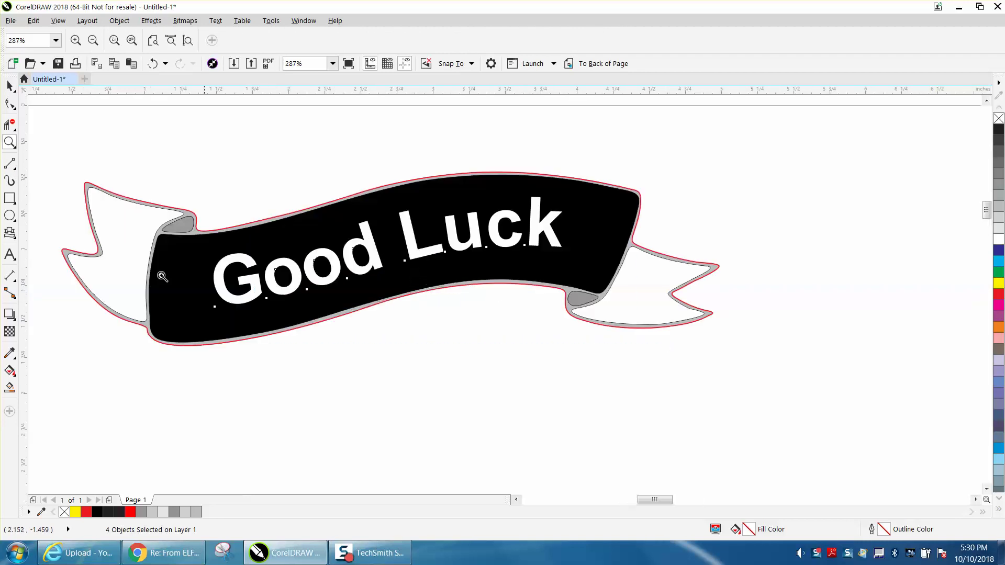
pyautogui.click(9, 387)
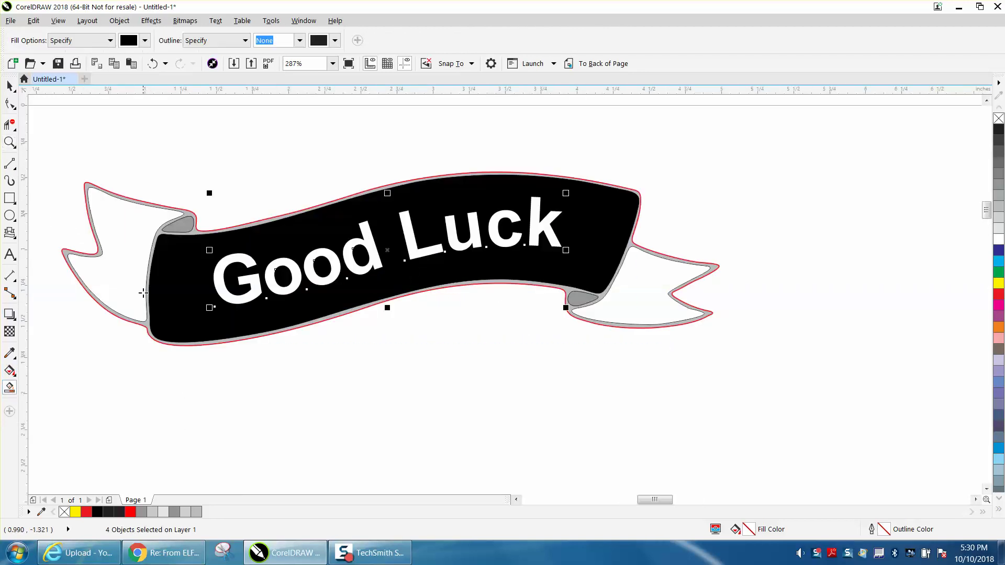
pyautogui.click(128, 256)
pyautogui.click(636, 280)
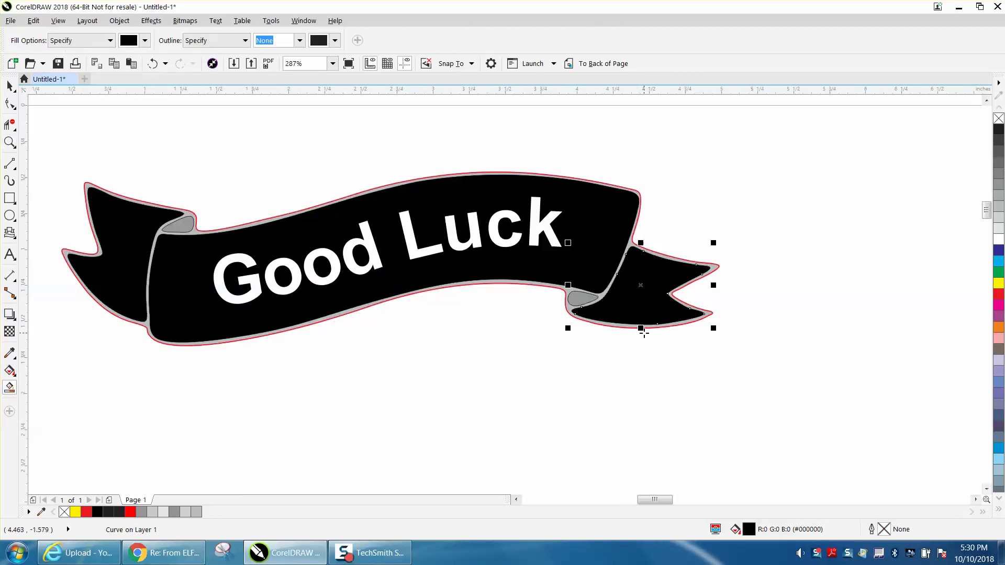
# With nothing selected, set the nudge distance to 6 inches.
pyautogui.scroll(-2, 640, 316)
pyautogui.click(10, 143)
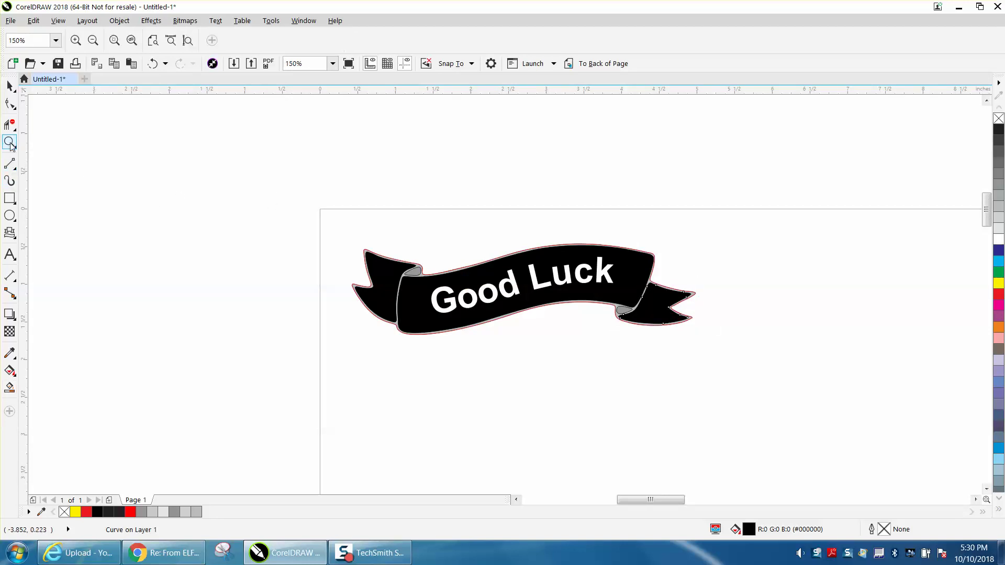
pyautogui.moveTo(311, 219); pyautogui.dragTo(781, 392)
pyautogui.scroll(-1, 430, 277)
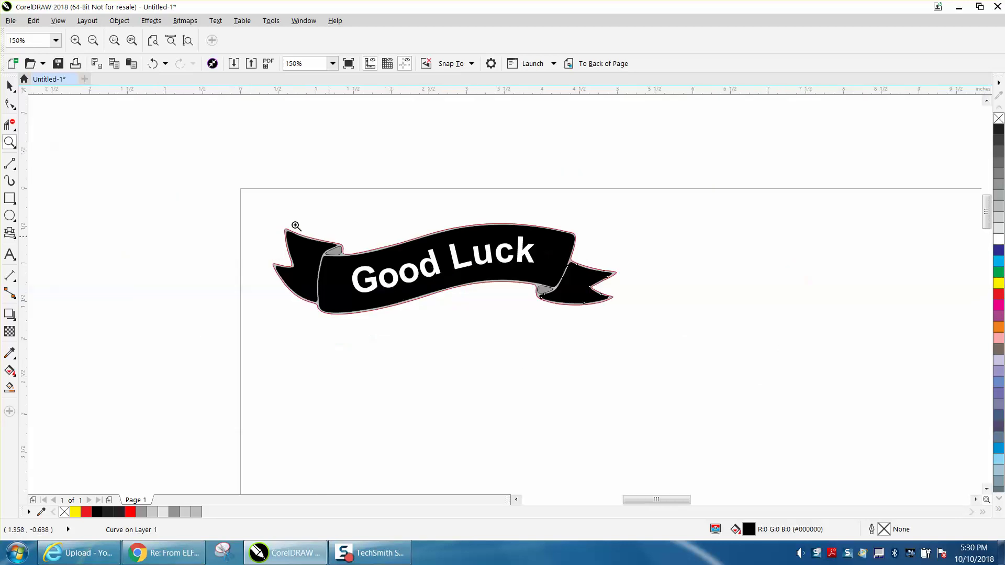
pyautogui.click(8, 86)
pyautogui.click(112, 96)
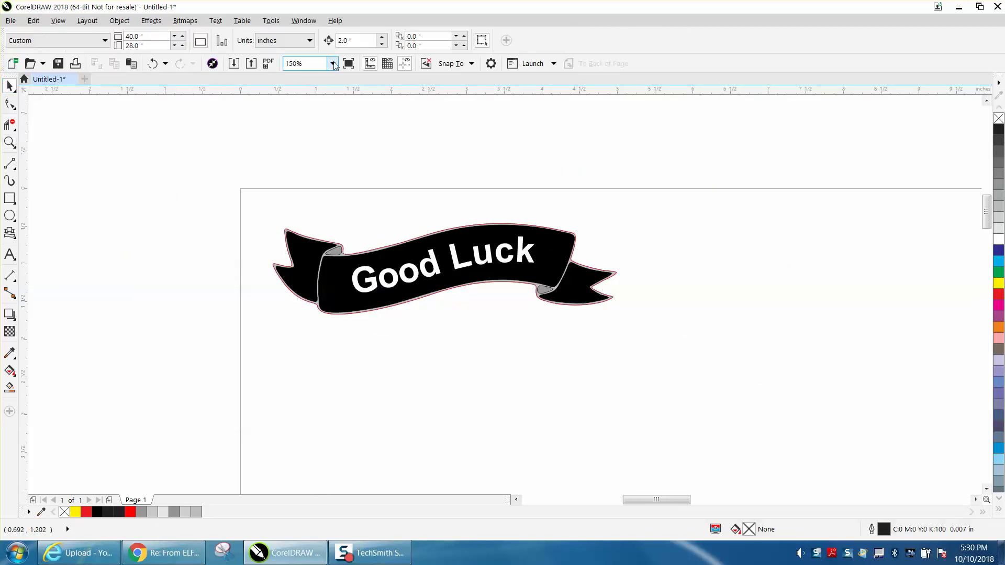
pyautogui.moveTo(364, 41); pyautogui.dragTo(321, 41)
pyautogui.write('6')
pyautogui.scroll(-1, 433, 109)
# Move the gray ribbon line-work curve 6 inches to the left, off the black banner.
pyautogui.click(10, 141)
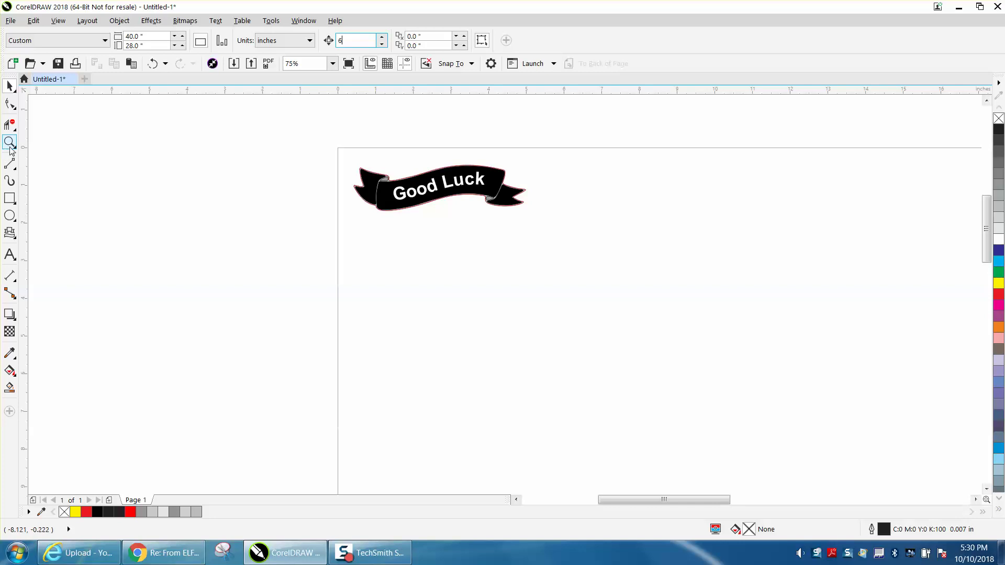
pyautogui.moveTo(314, 157); pyautogui.dragTo(642, 255)
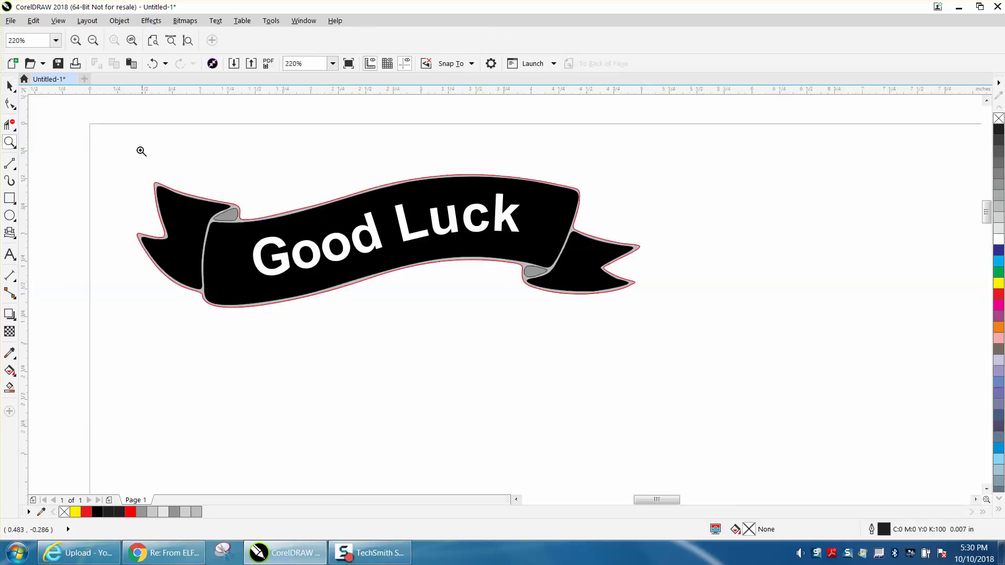
pyautogui.click(10, 86)
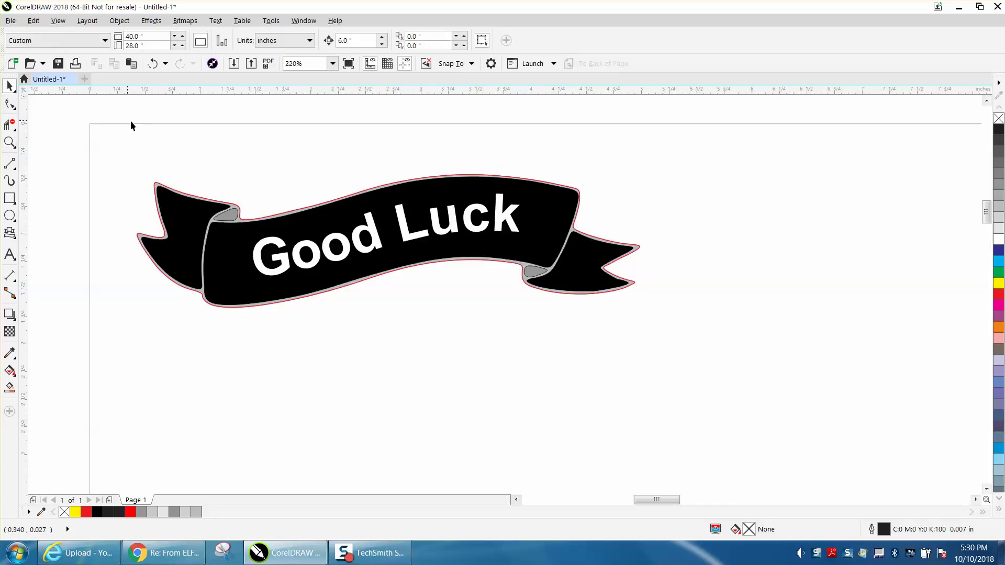
pyautogui.click(236, 211)
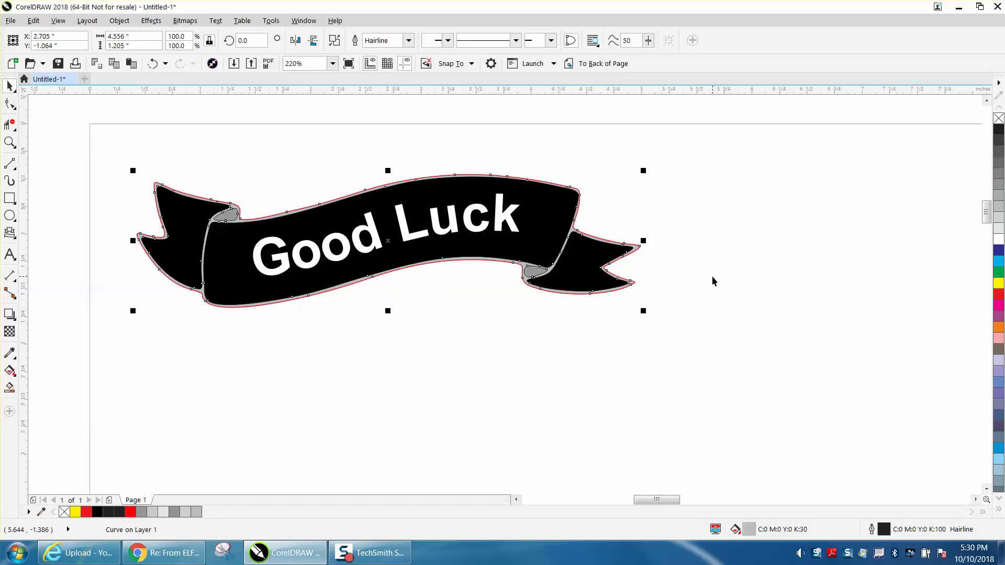
pyautogui.press('Left')
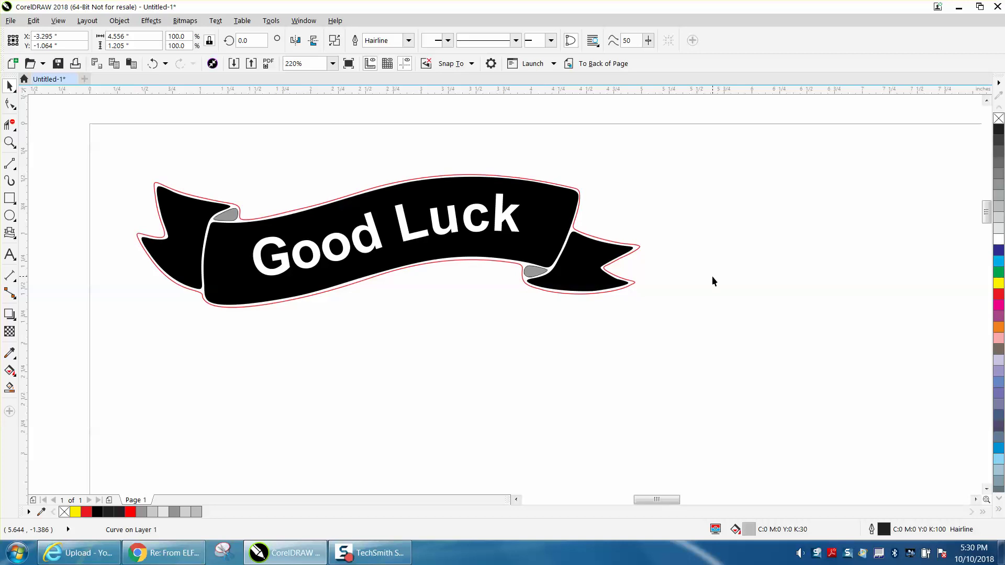
# Move the two gray fold pieces 6 inches to the left, out of the black banner and onto the relocated line-work.
pyautogui.click(541, 271)
pyautogui.click(569, 375)
pyautogui.click(534, 270)
pyautogui.click(511, 314)
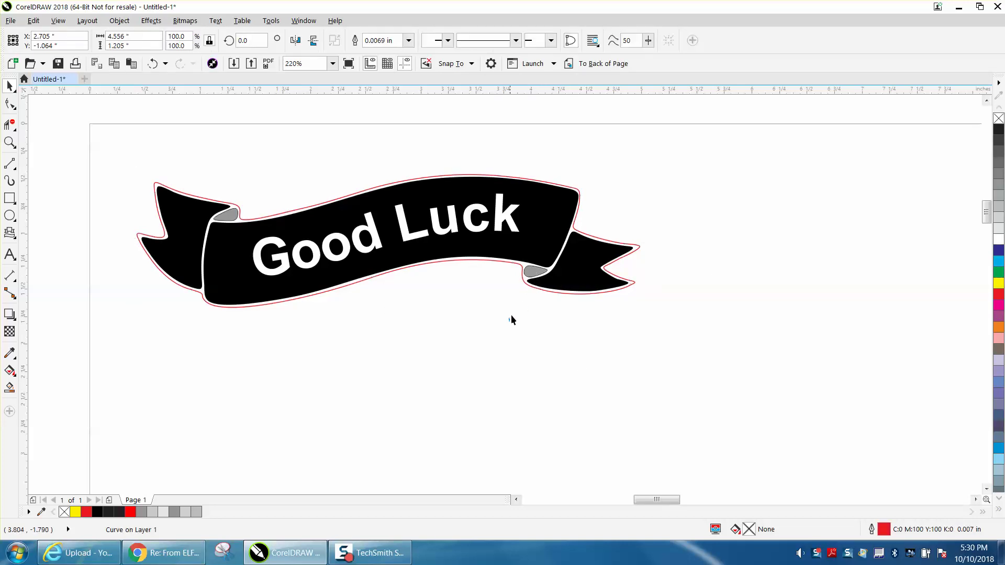
pyautogui.click(528, 274)
pyautogui.moveTo(506, 309); pyautogui.dragTo(552, 257)
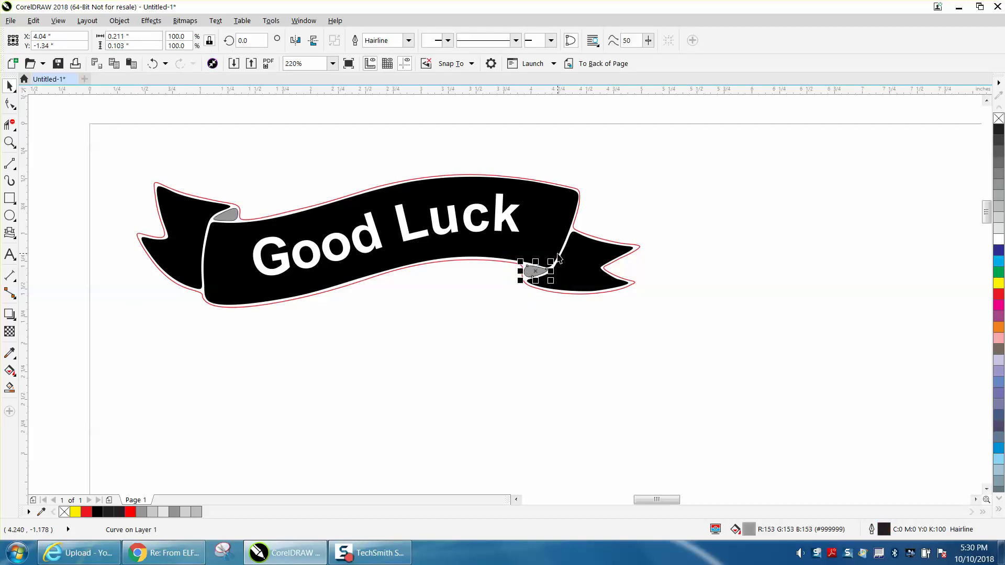
pyautogui.press('Delete')
pyautogui.moveTo(247, 212); pyautogui.dragTo(207, 227)
pyautogui.press('Delete')
pyautogui.scroll(-3, 365, 279)
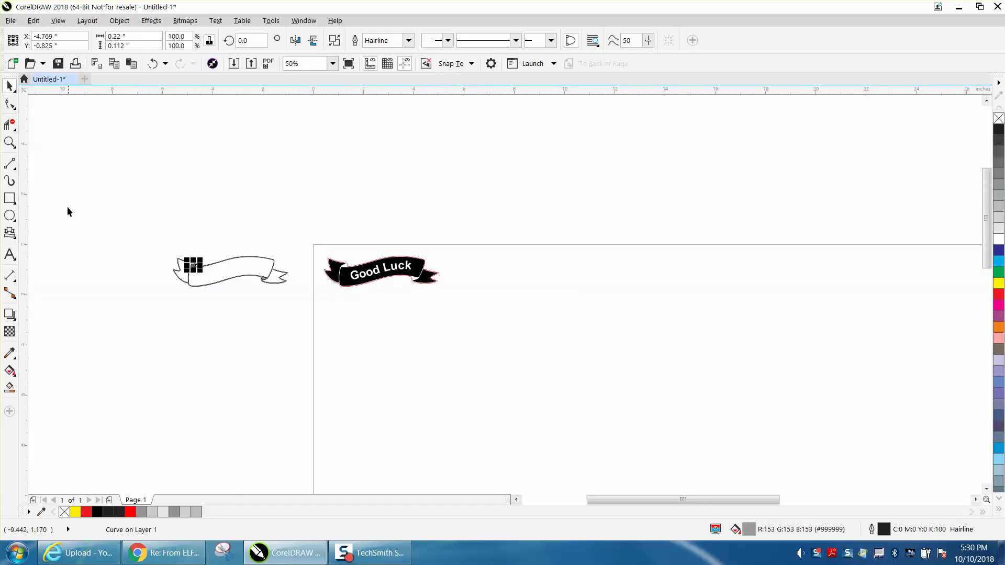
pyautogui.click(9, 142)
pyautogui.moveTo(316, 248); pyautogui.dragTo(501, 308)
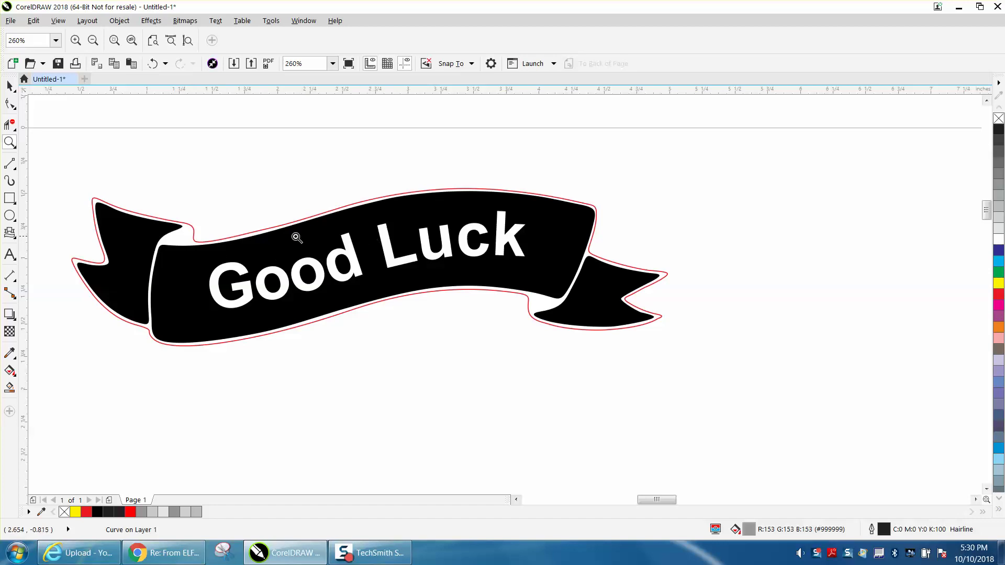
# Draw a rectangle about 5.19 by 1.46 inches around the banner, fill it yellow and send it to the back of the page.
pyautogui.click(9, 198)
pyautogui.moveTo(65, 177); pyautogui.dragTo(743, 368)
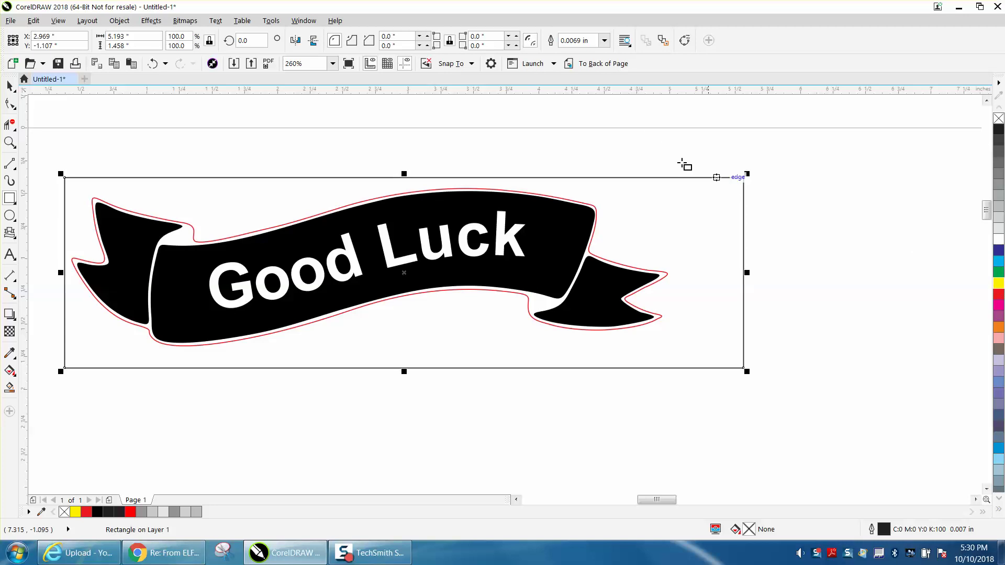
pyautogui.click(999, 282)
pyautogui.click(602, 64)
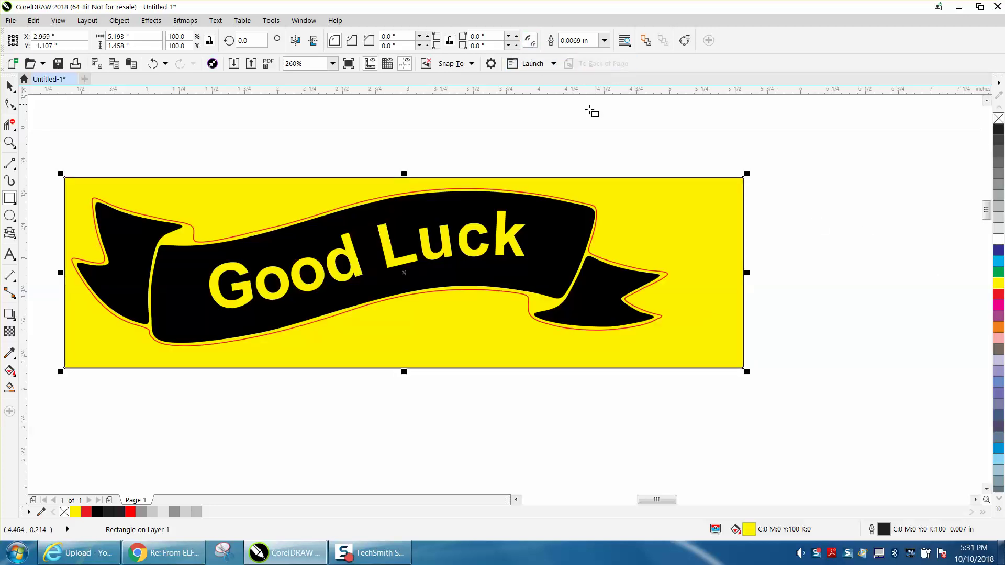
# Delete the yellow background rectangle behind the banner.
pyautogui.click(9, 86)
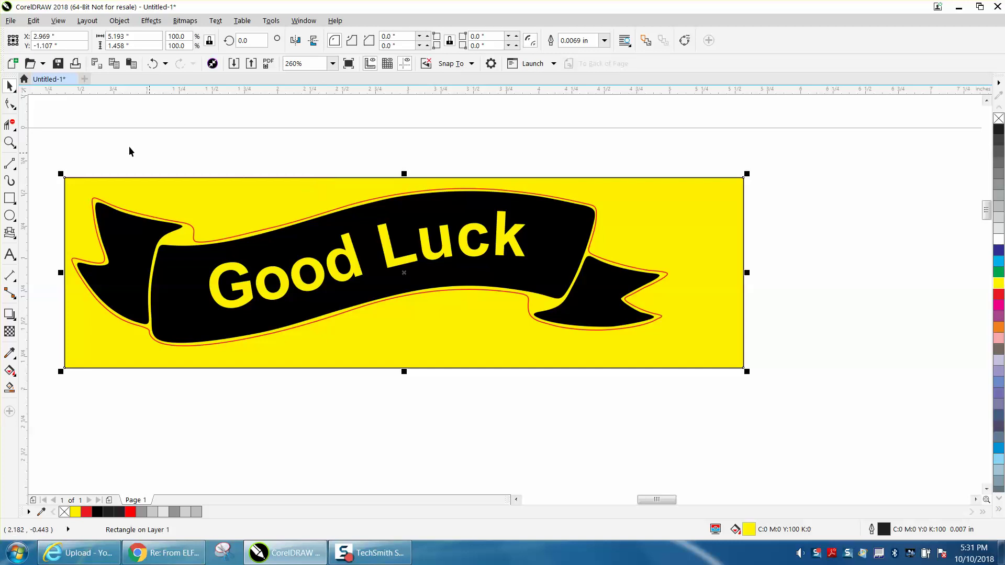
pyautogui.click(240, 145)
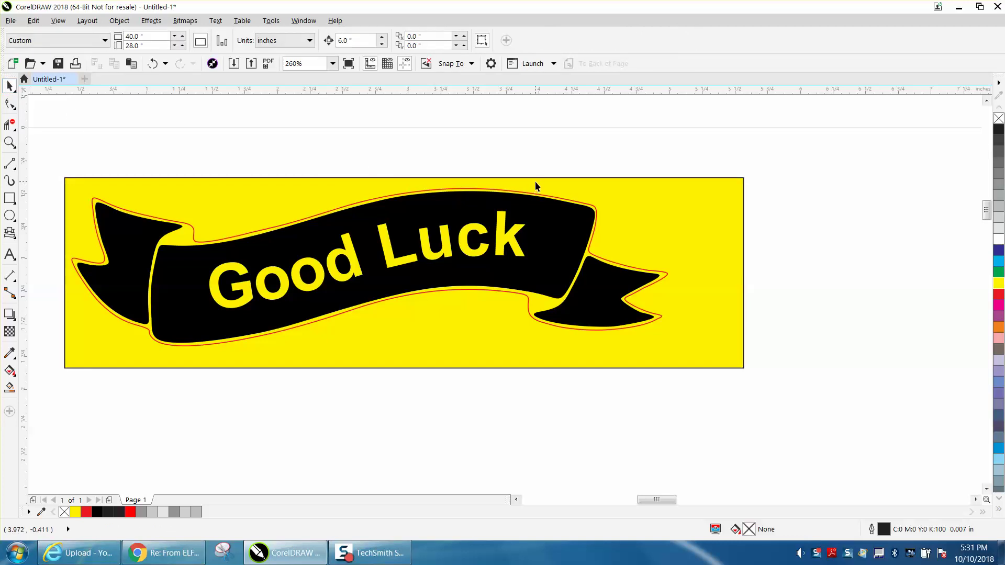
pyautogui.click(662, 225)
pyautogui.press('Delete')
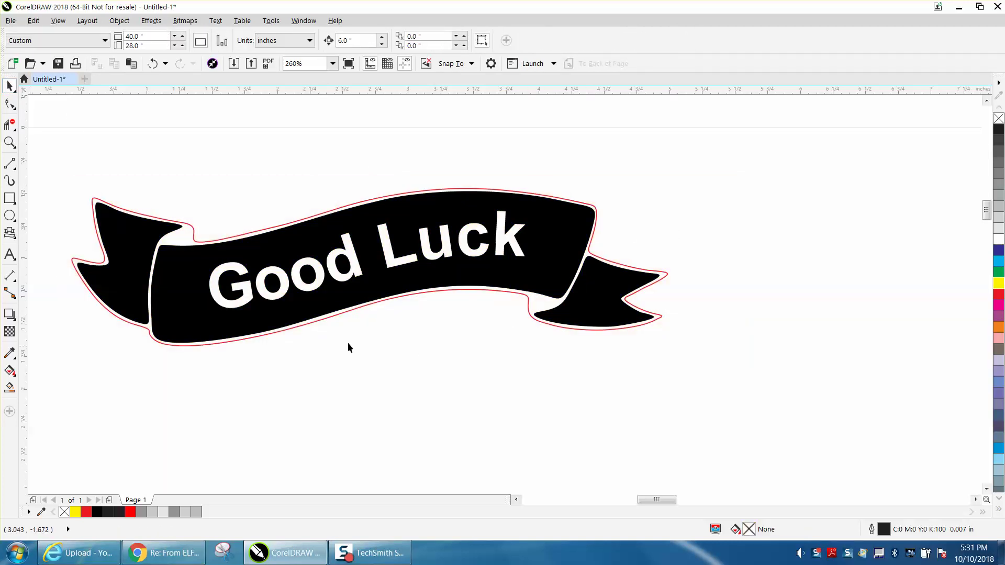
# Move the black ribbon panels and the Good Luck lettering 6 inches up, off the red outline.
pyautogui.scroll(-3, 430, 318)
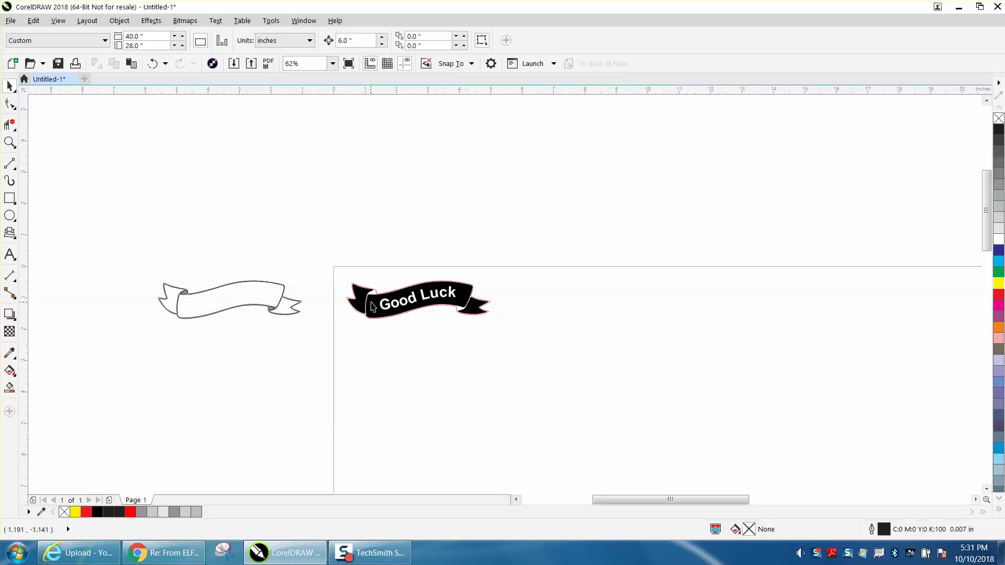
pyautogui.click(361, 301)
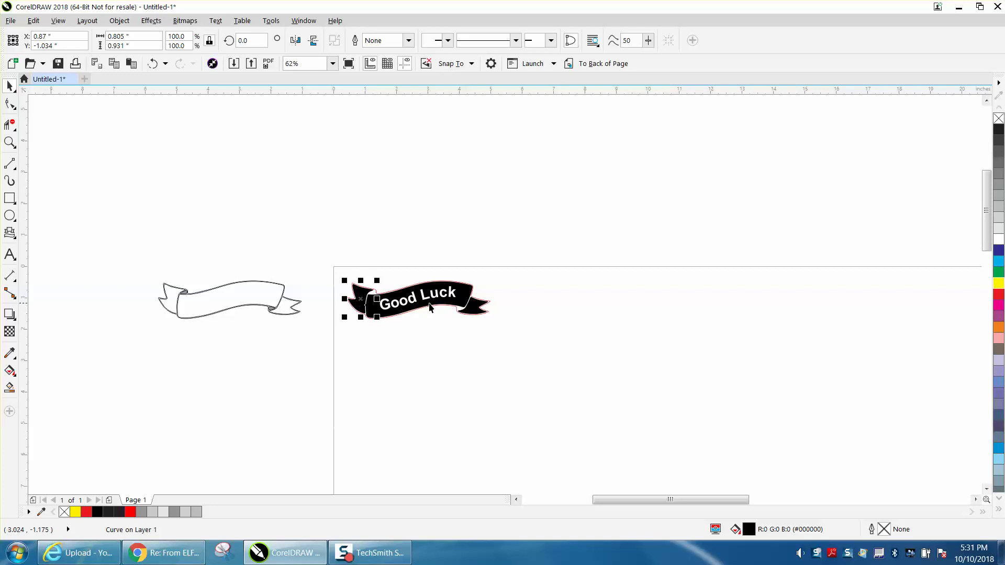
pyautogui.keyDown('shift'); pyautogui.click(471, 313); pyautogui.keyUp('shift')
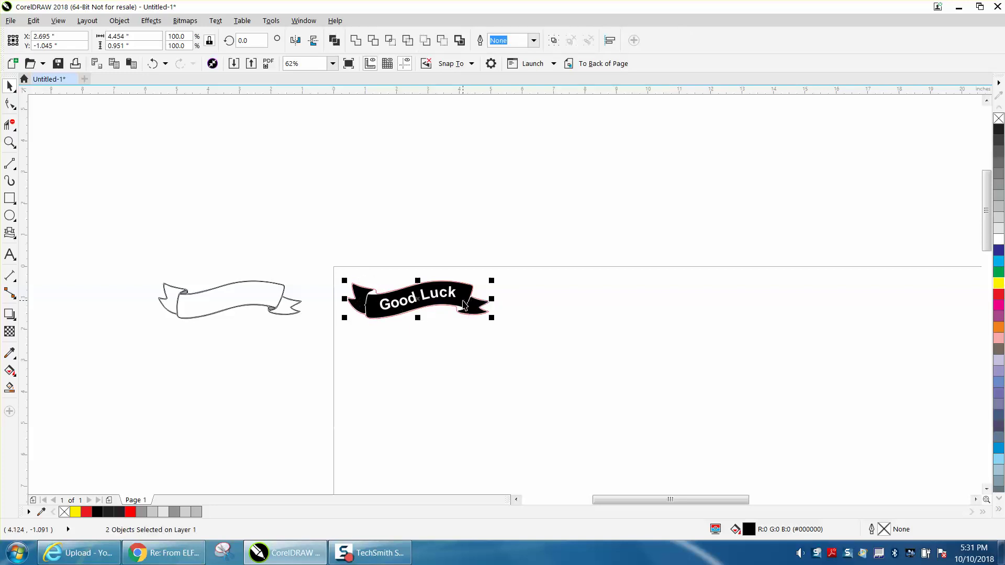
pyautogui.press('Up')
pyautogui.moveTo(384, 282); pyautogui.dragTo(431, 317)
pyautogui.press('Up')
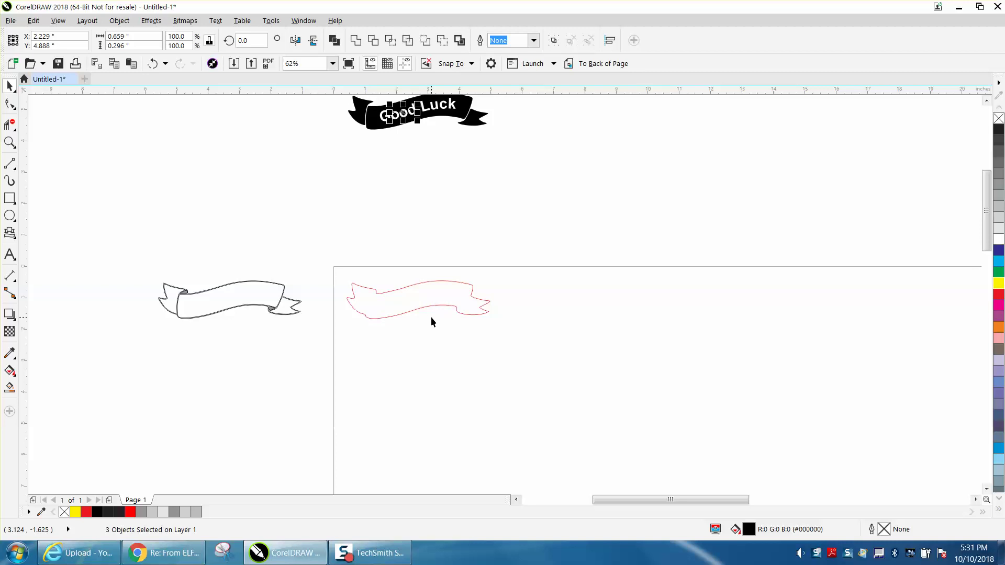
# Move the gray ribbon line-work and its two fold pieces 6 inches to the right, onto the red outline.
pyautogui.moveTo(142, 280); pyautogui.dragTo(321, 334)
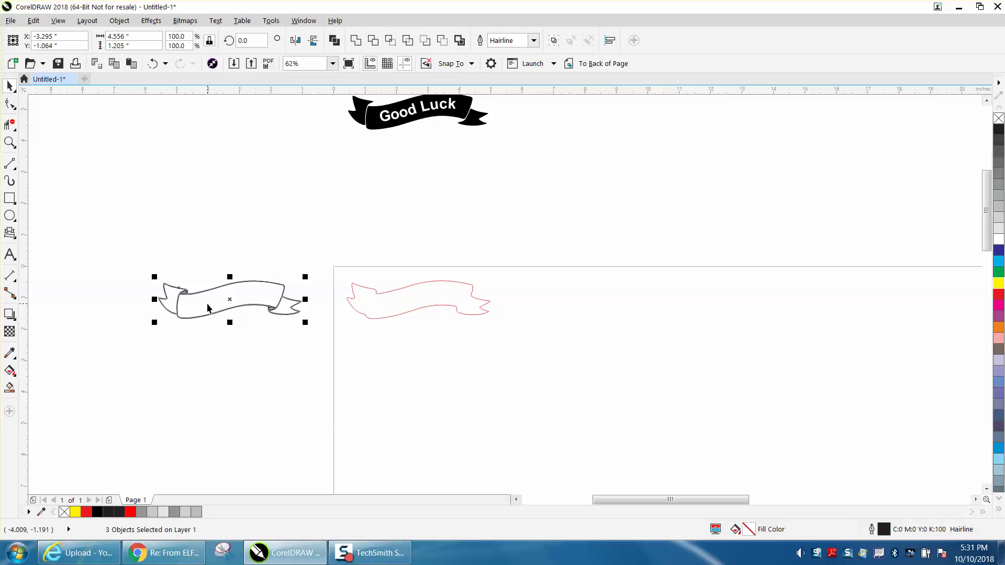
pyautogui.press('Right')
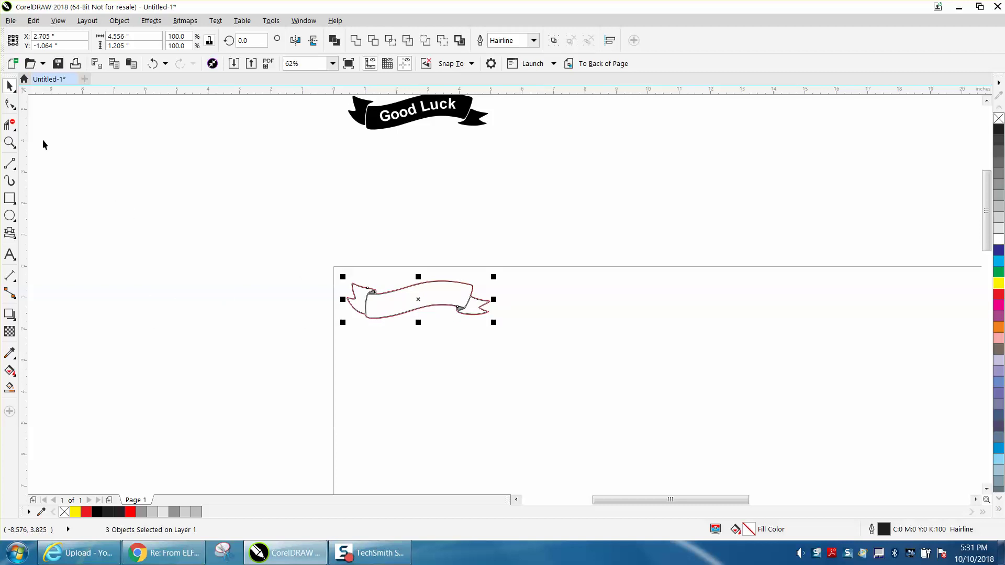
pyautogui.click(10, 142)
pyautogui.moveTo(344, 279); pyautogui.dragTo(527, 341)
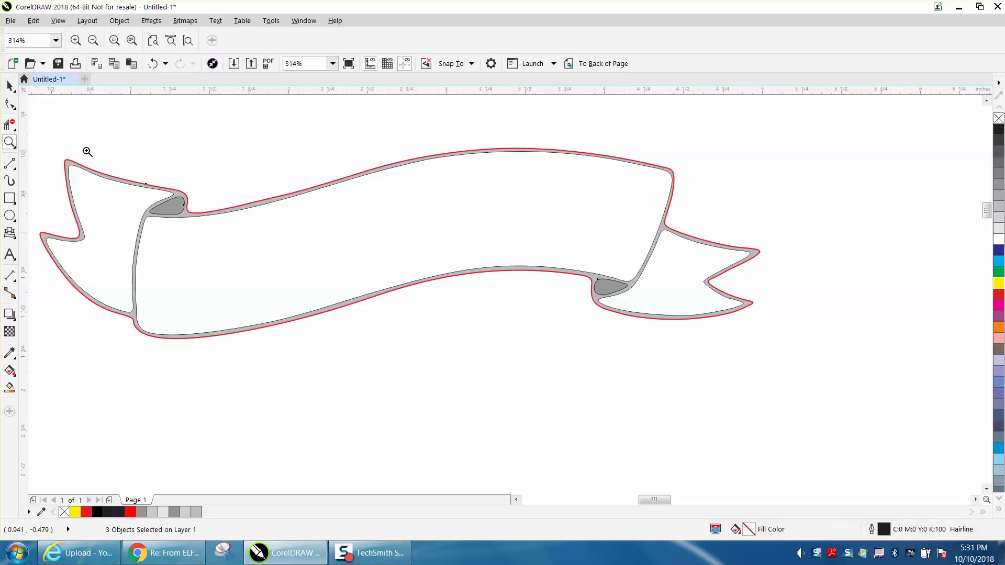
pyautogui.click(10, 86)
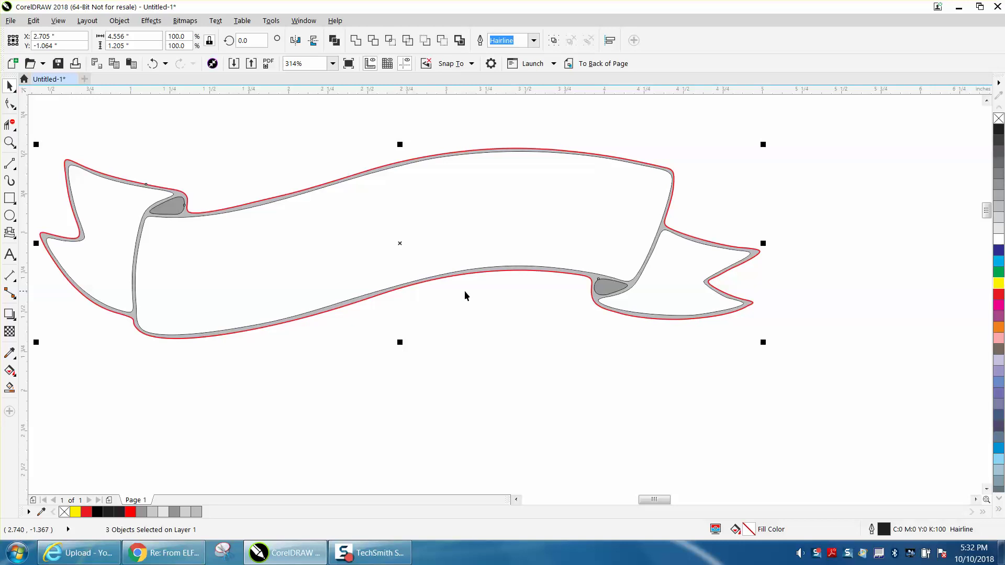
pyautogui.click(567, 338)
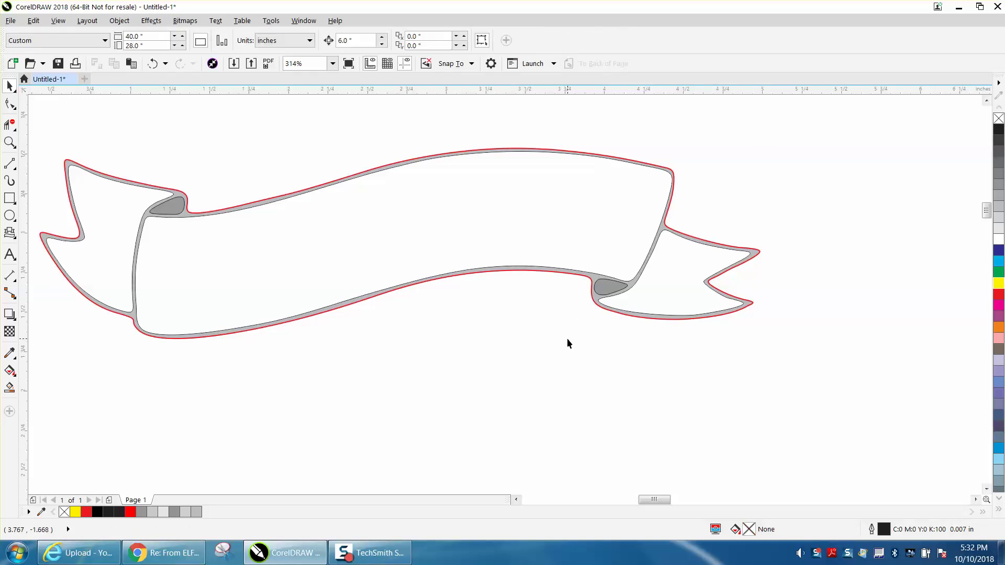
# Move each gray fold piece 6 inches to the left, off the ribbon.
pyautogui.scroll(-3, 567, 338)
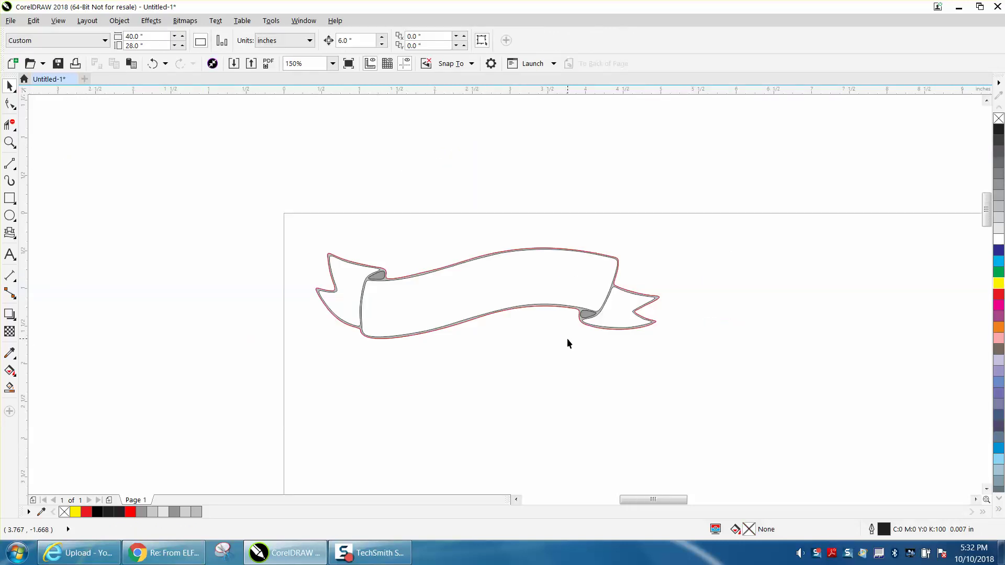
pyautogui.scroll(-1, 567, 338)
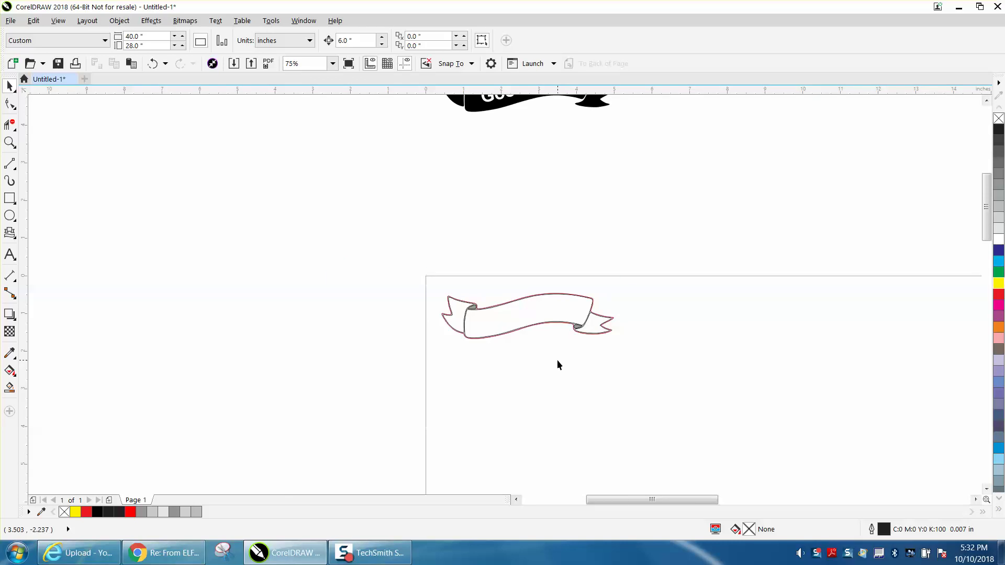
pyautogui.click(9, 142)
pyautogui.moveTo(381, 262); pyautogui.dragTo(752, 415)
pyautogui.click(9, 85)
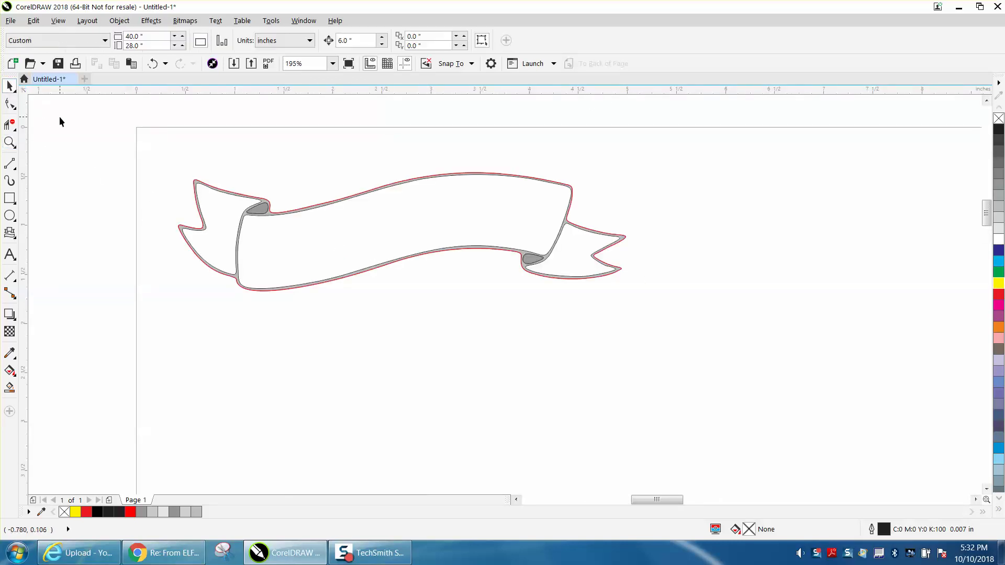
pyautogui.click(261, 210)
pyautogui.scroll(-2, 293, 189)
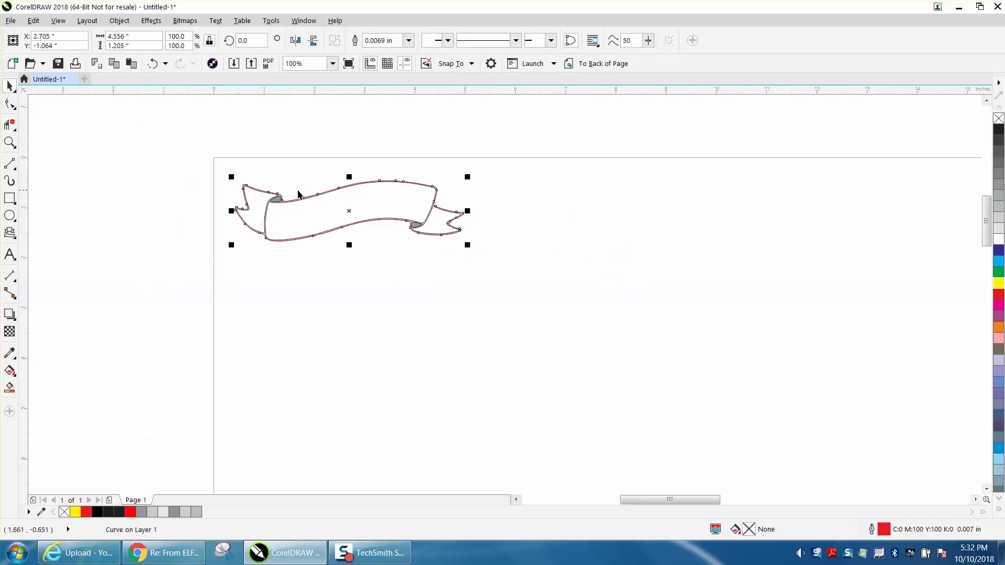
pyautogui.click(271, 163)
pyautogui.moveTo(291, 210); pyautogui.dragTo(292, 211)
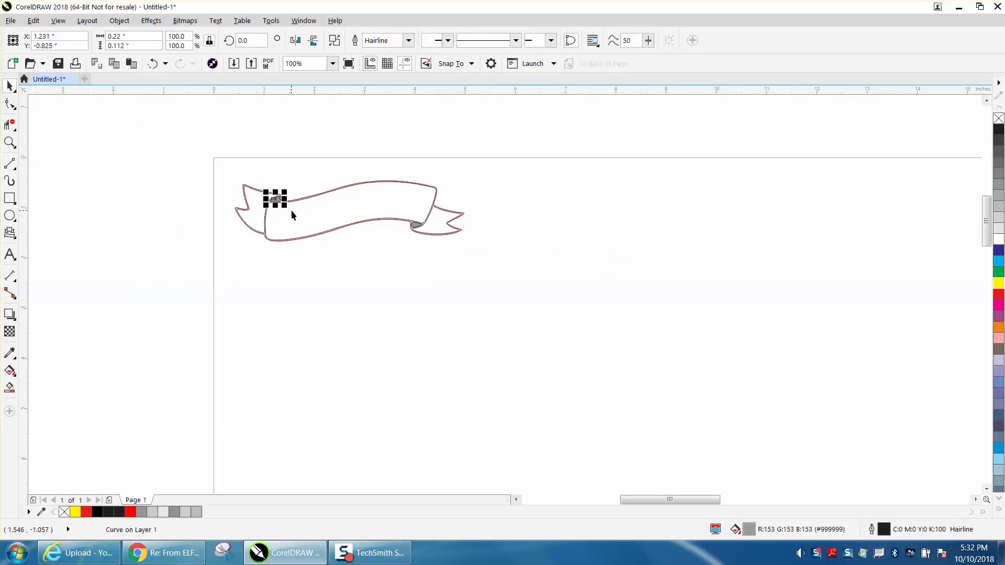
pyautogui.press('Delete')
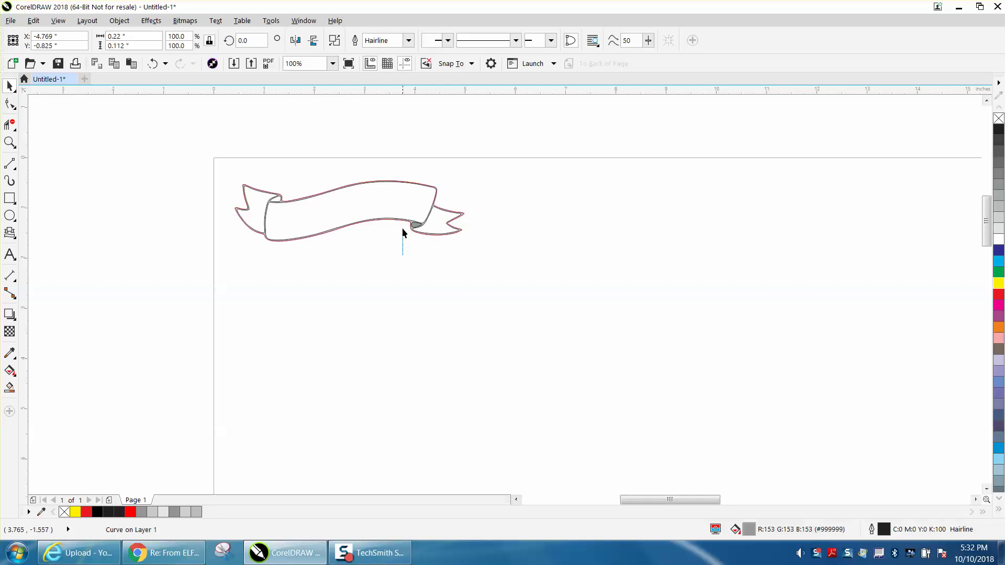
pyautogui.moveTo(433, 212); pyautogui.dragTo(435, 216)
pyautogui.hotkey('shift', 'Left')
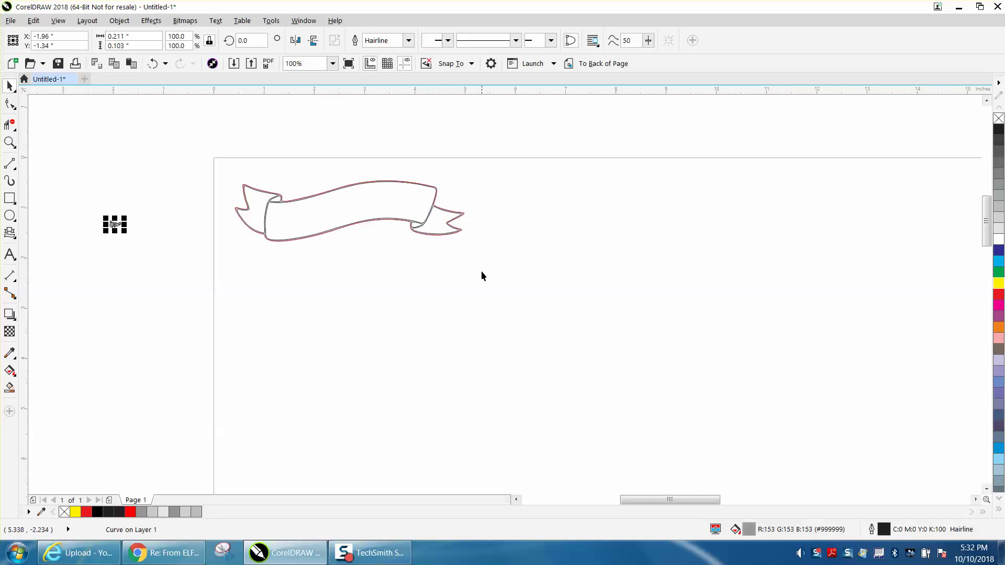
# Undo the moves of both gray fold pieces.
pyautogui.scroll(-1, 481, 271)
pyautogui.moveTo(210, 218); pyautogui.dragTo(322, 277)
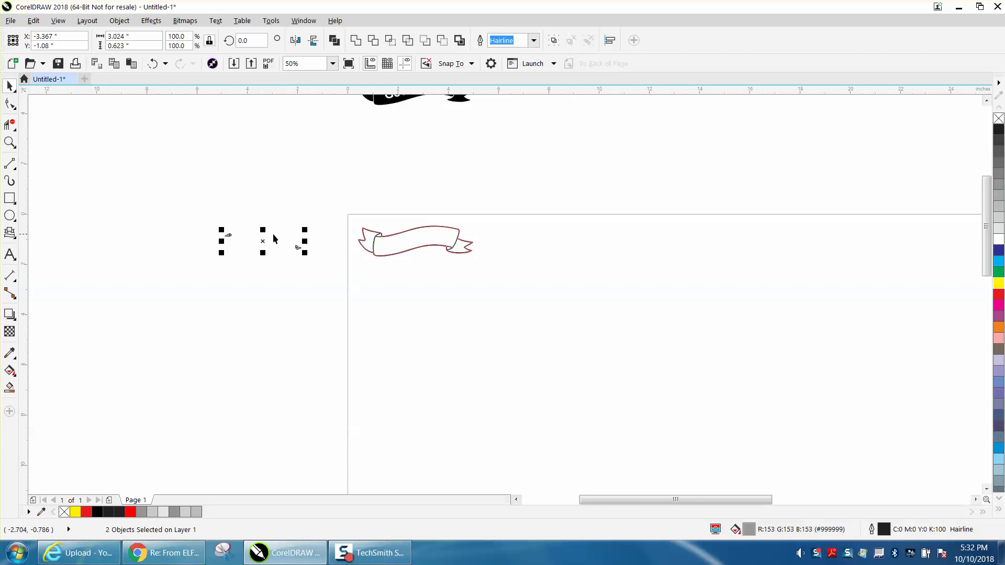
pyautogui.click(152, 64)
pyautogui.click(153, 63)
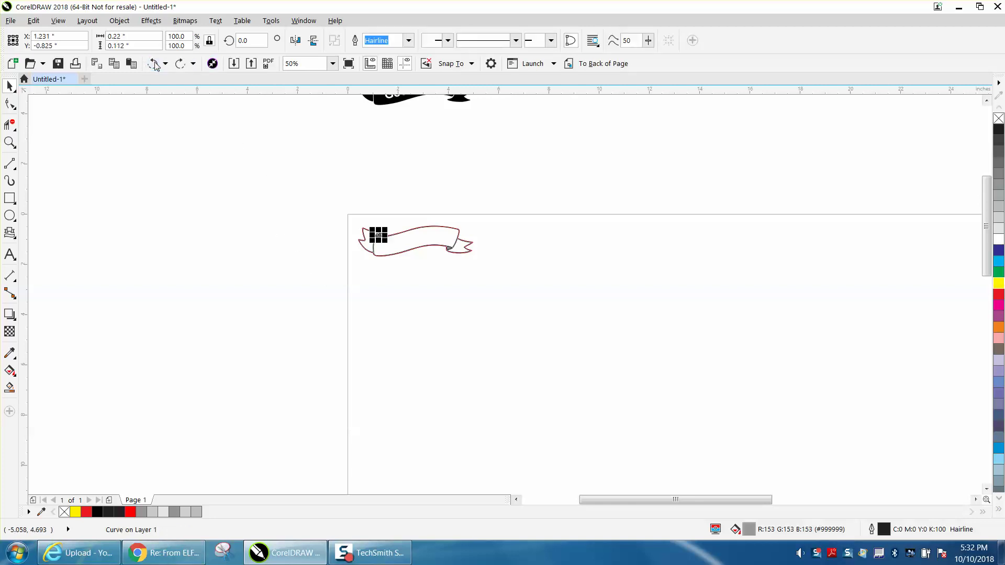
# Select both gray fold pieces and set up a print of only the selection on the Epilog Engraver WinX64 Fusion.
pyautogui.click(9, 143)
pyautogui.moveTo(337, 219); pyautogui.dragTo(544, 299)
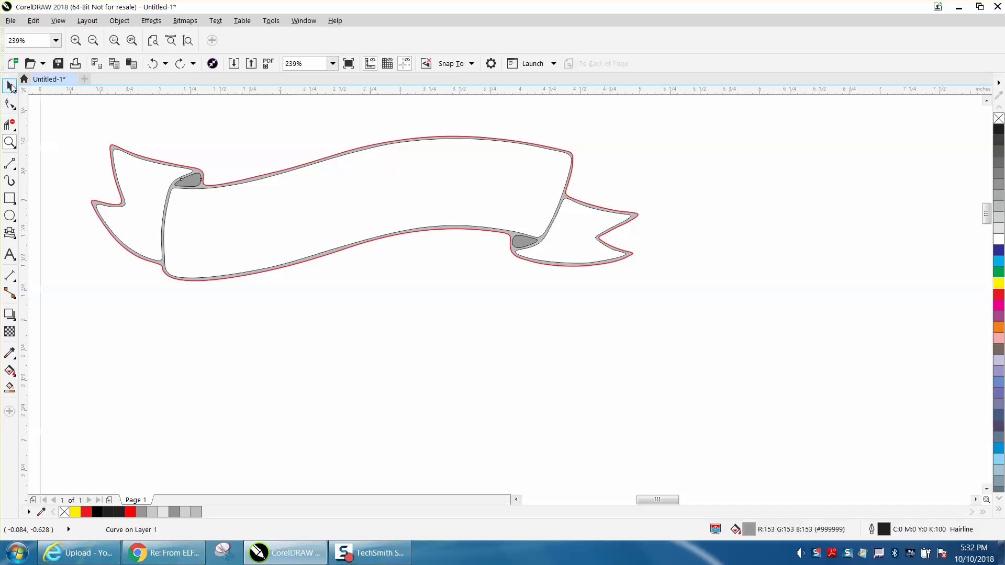
pyautogui.click(10, 86)
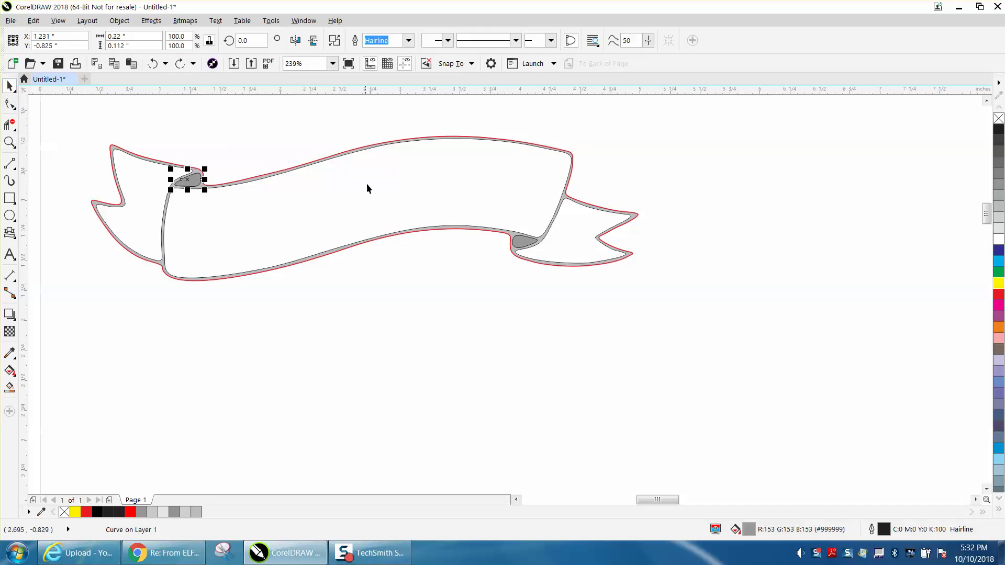
pyautogui.moveTo(497, 281); pyautogui.dragTo(547, 231)
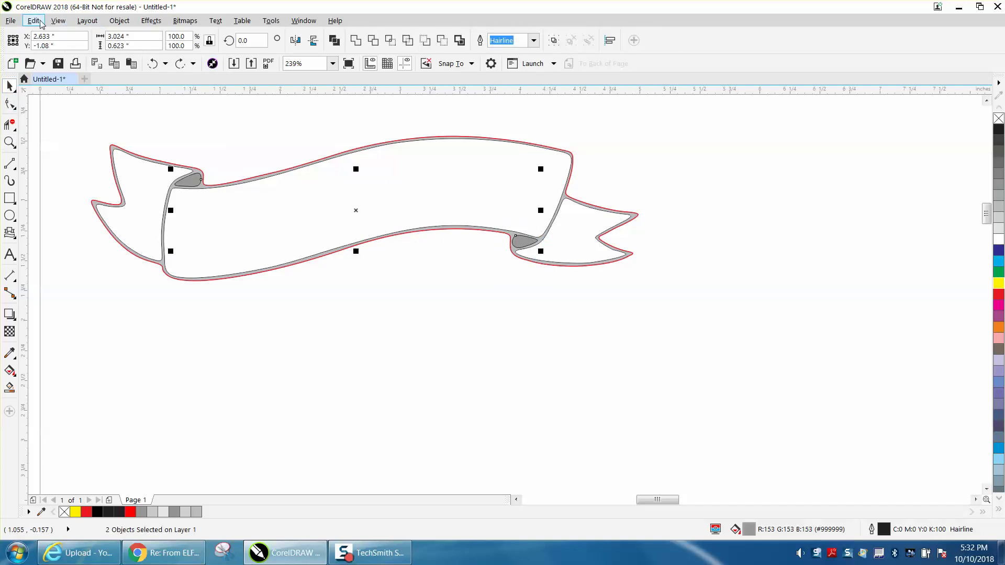
pyautogui.click(76, 64)
pyautogui.click(426, 294)
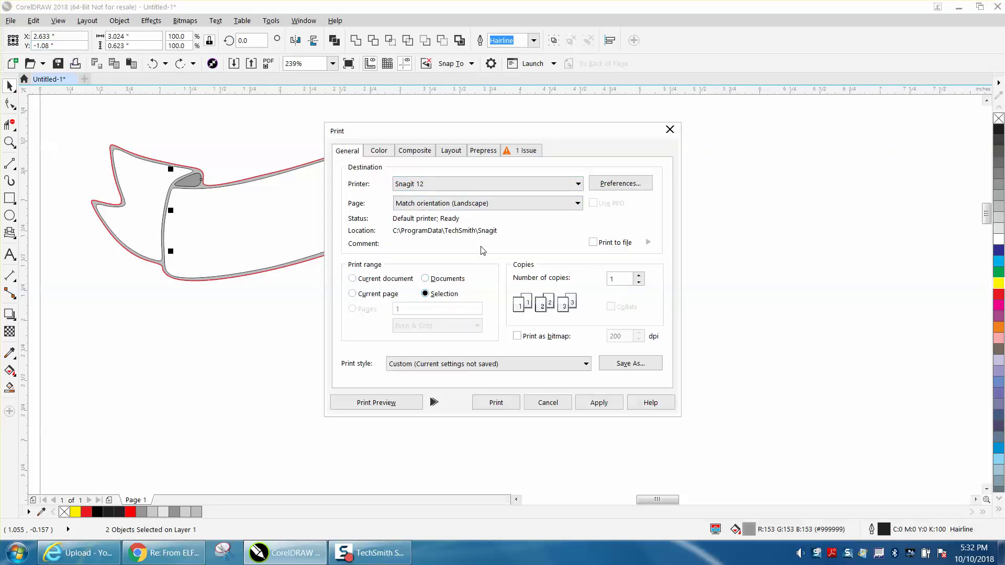
pyautogui.click(578, 184)
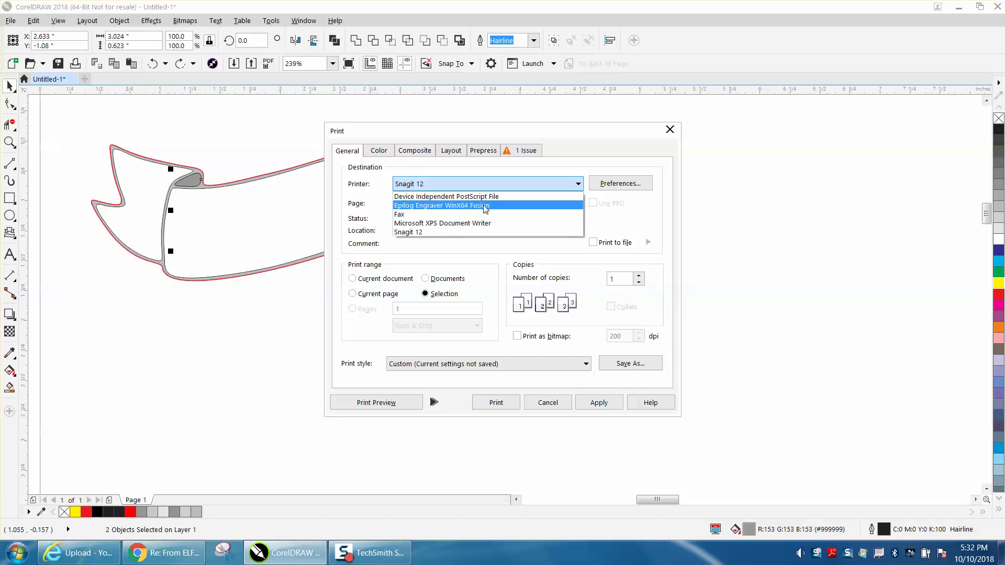
pyautogui.click(486, 207)
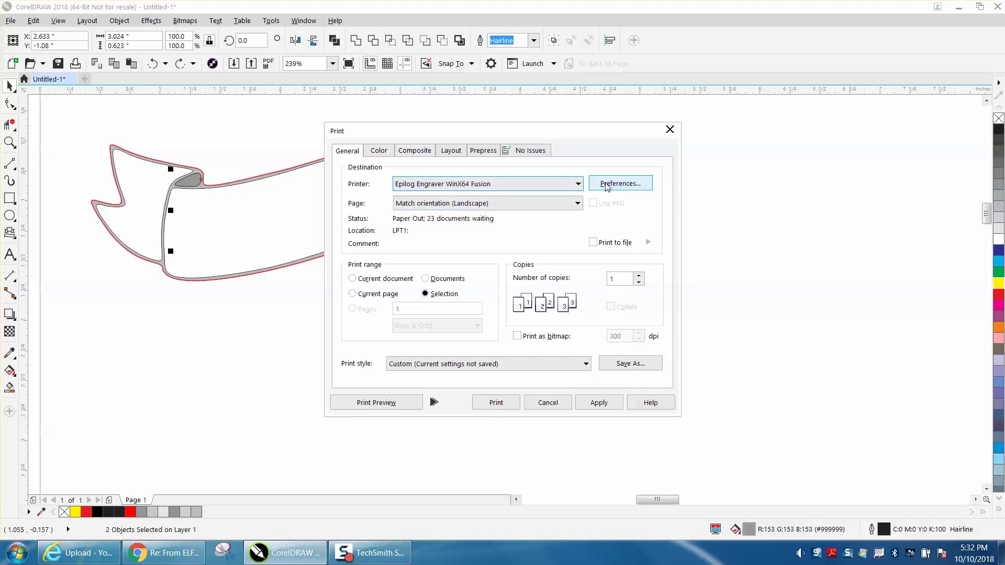
# Preview the print of the two fold pieces, then close the preview and cancel printing.
pyautogui.click(390, 402)
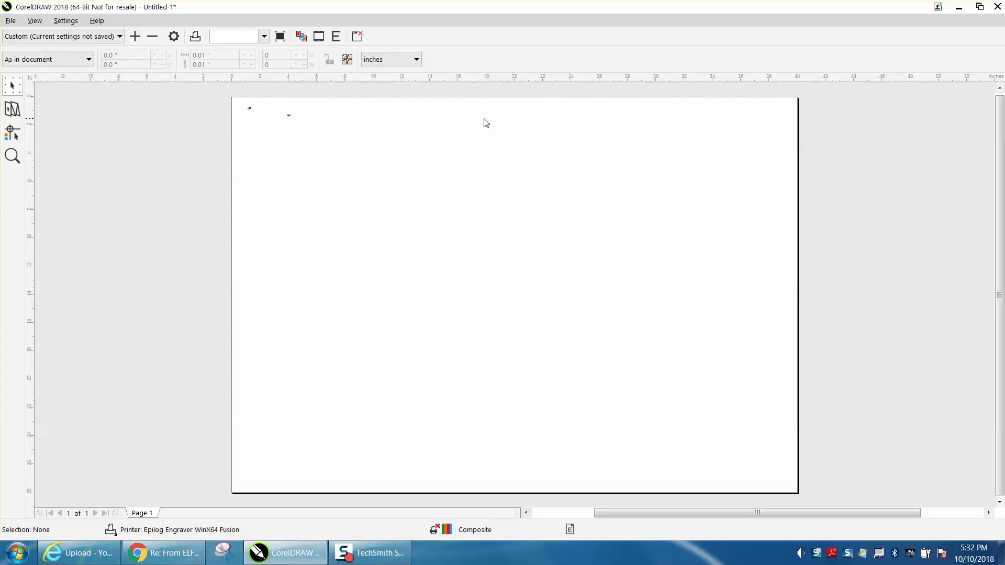
pyautogui.click(998, 6)
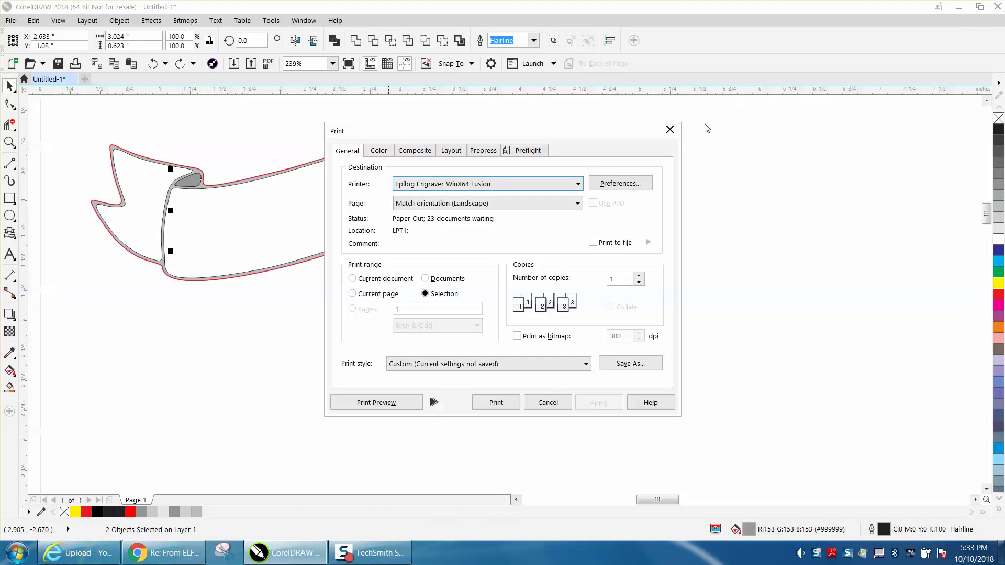
pyautogui.click(548, 403)
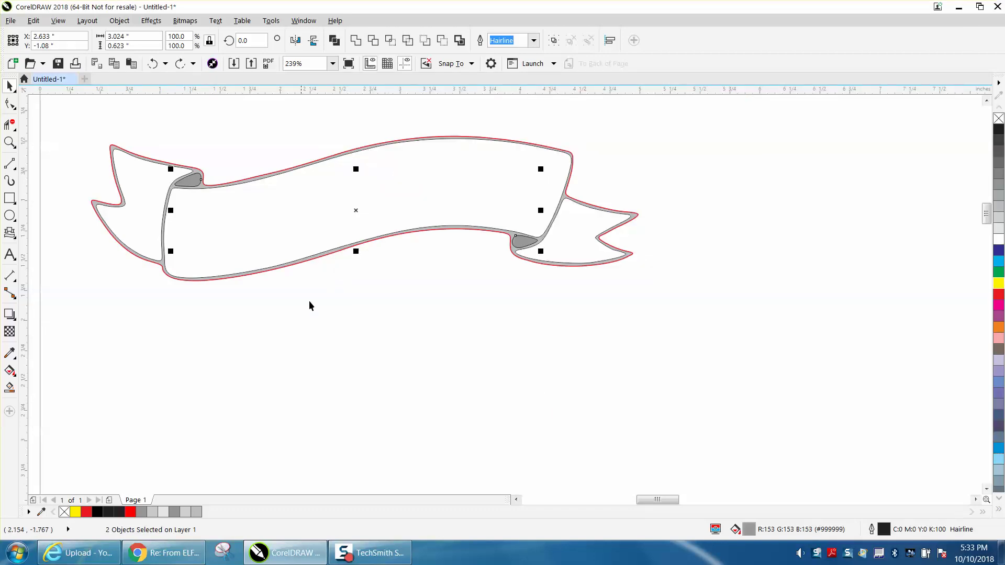
# Select the whole black Good Luck banner and move it 6 inches down onto the gray and red ribbon line-work.
pyautogui.click(9, 142)
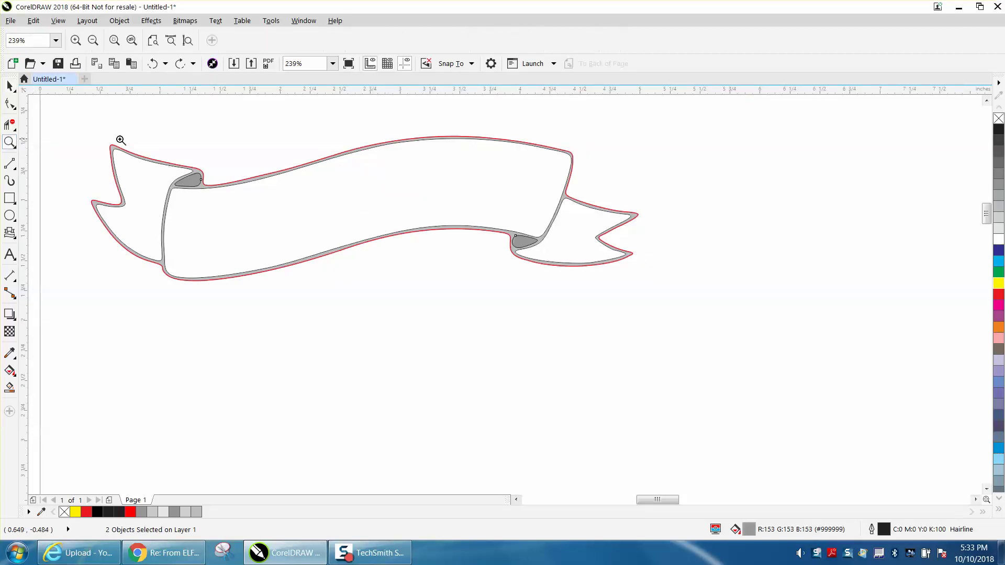
pyautogui.moveTo(97, 137); pyautogui.dragTo(722, 319)
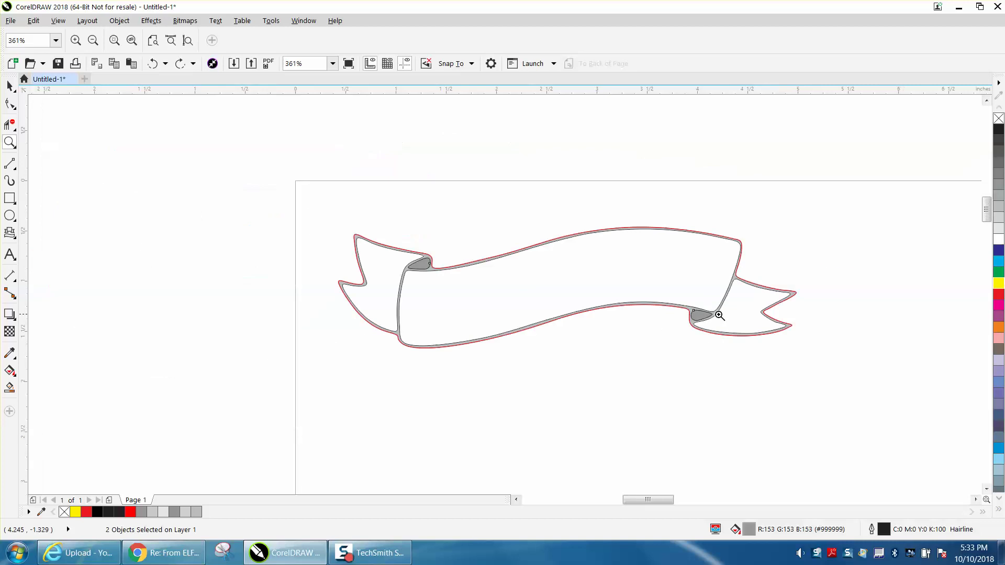
pyautogui.rightClick(700, 310)
pyautogui.rightClick(420, 291)
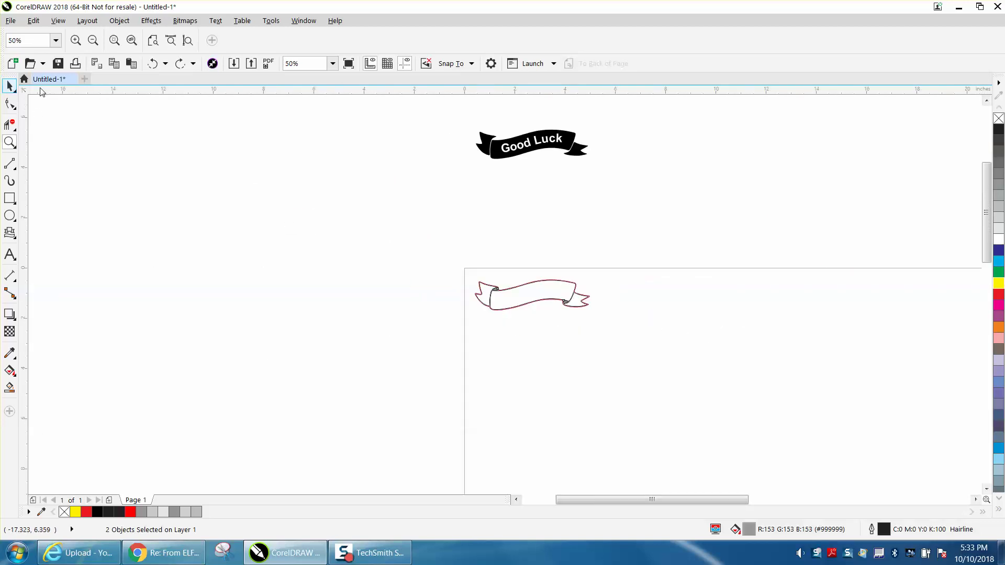
pyautogui.click(9, 85)
pyautogui.moveTo(425, 113); pyautogui.dragTo(627, 183)
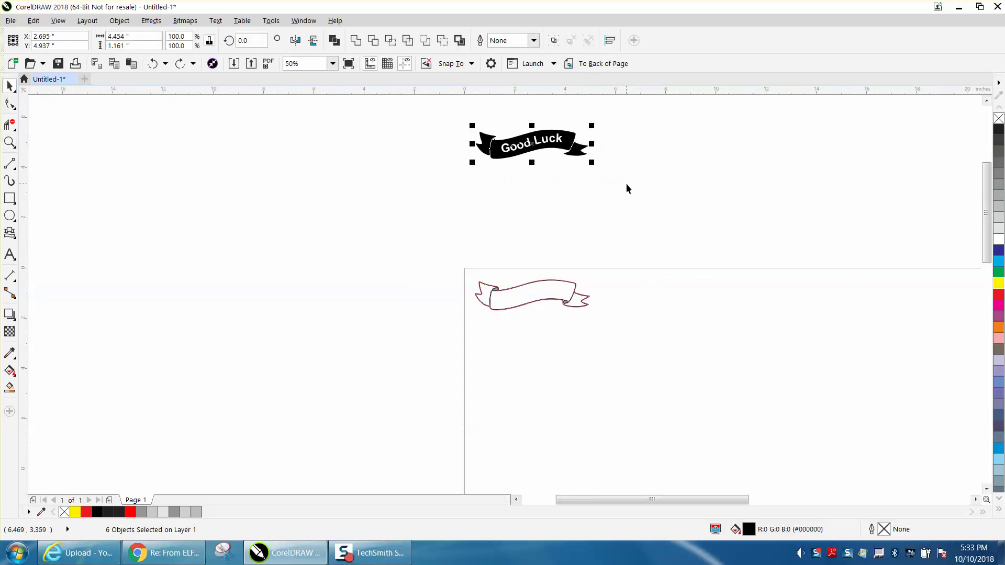
pyautogui.press('e')
pyautogui.click(9, 141)
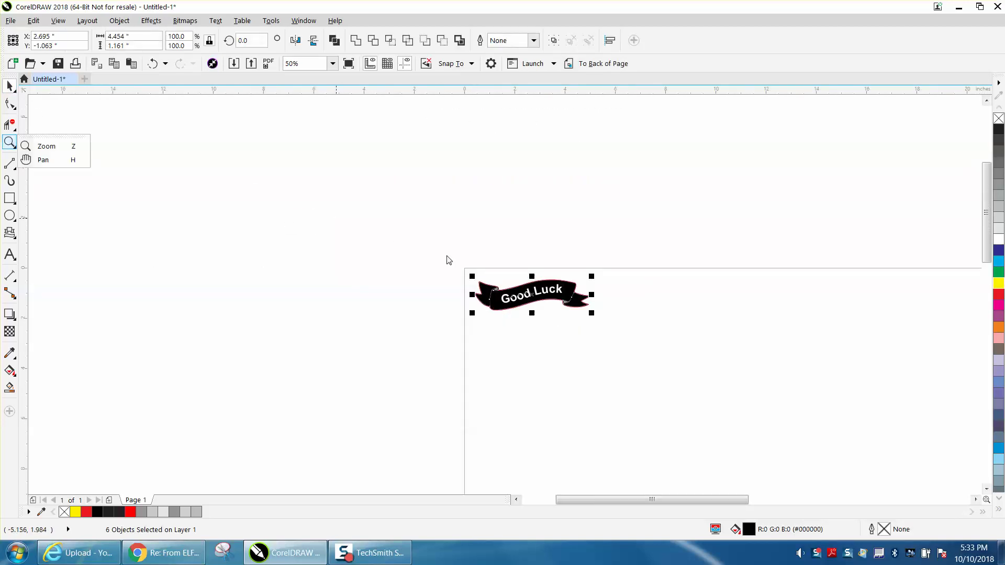
pyautogui.click(36, 146)
pyautogui.moveTo(471, 278); pyautogui.dragTo(648, 348)
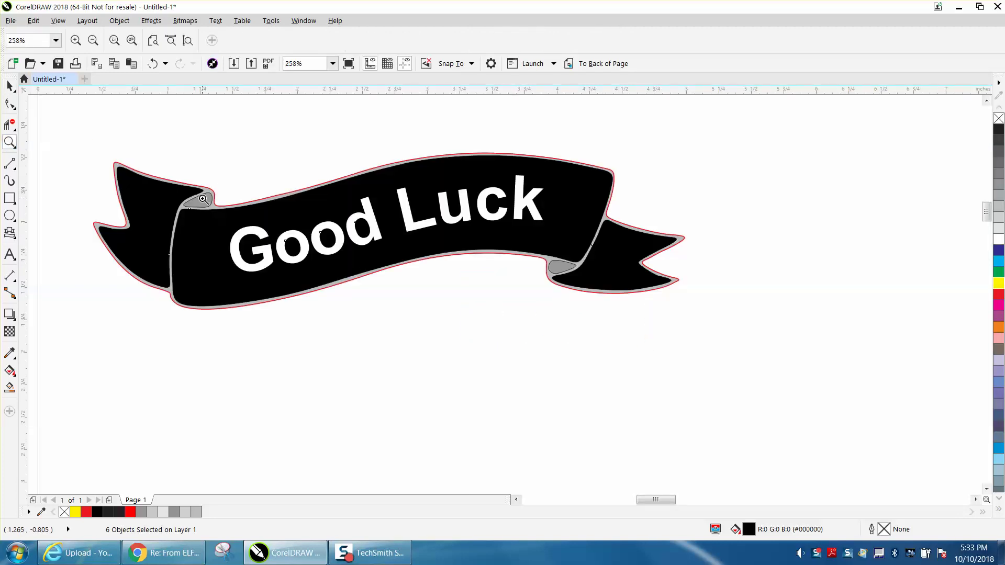